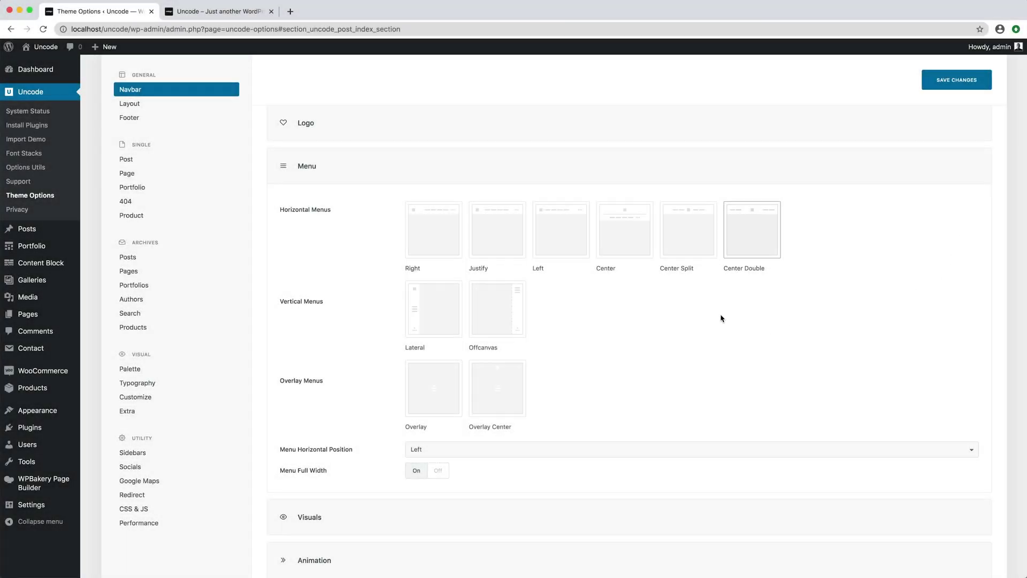
Step: Try the Center menu layout, then switch the navbar to the Lateral vertical layout
left_click(630, 238)
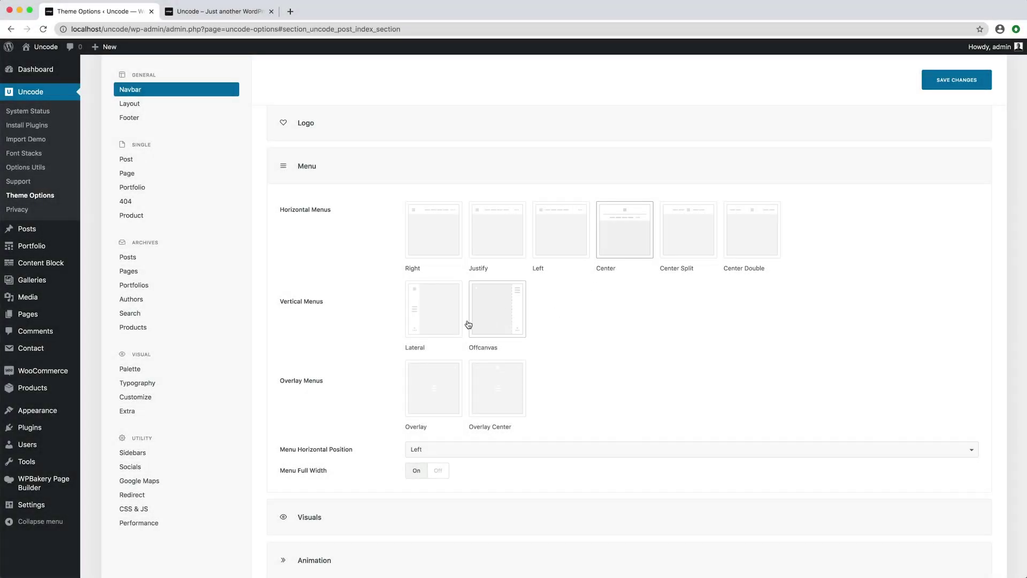
left_click(429, 318)
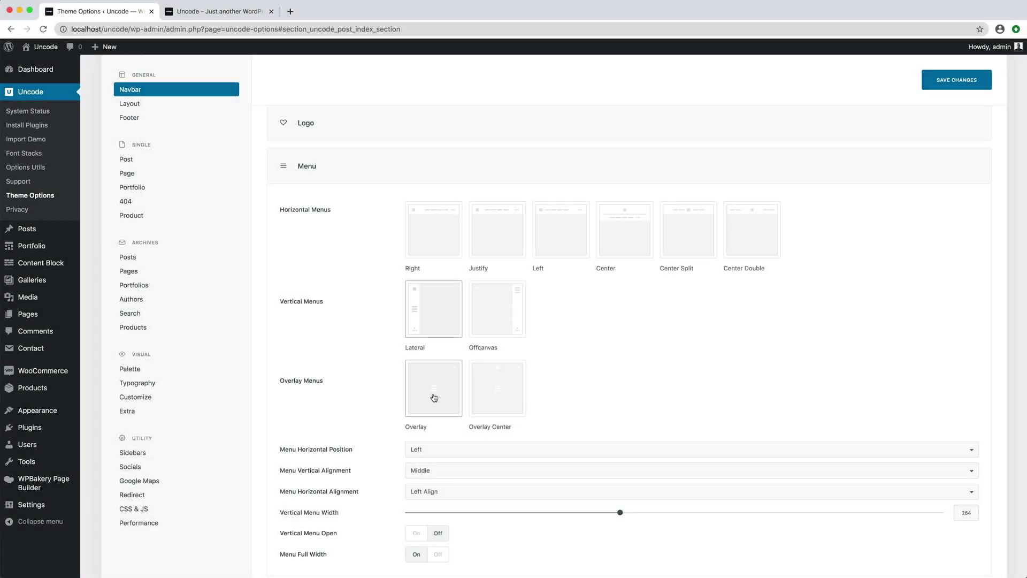
Step: Try the Overlay layout, then set the menu to the Right horizontal layout
left_click(436, 398)
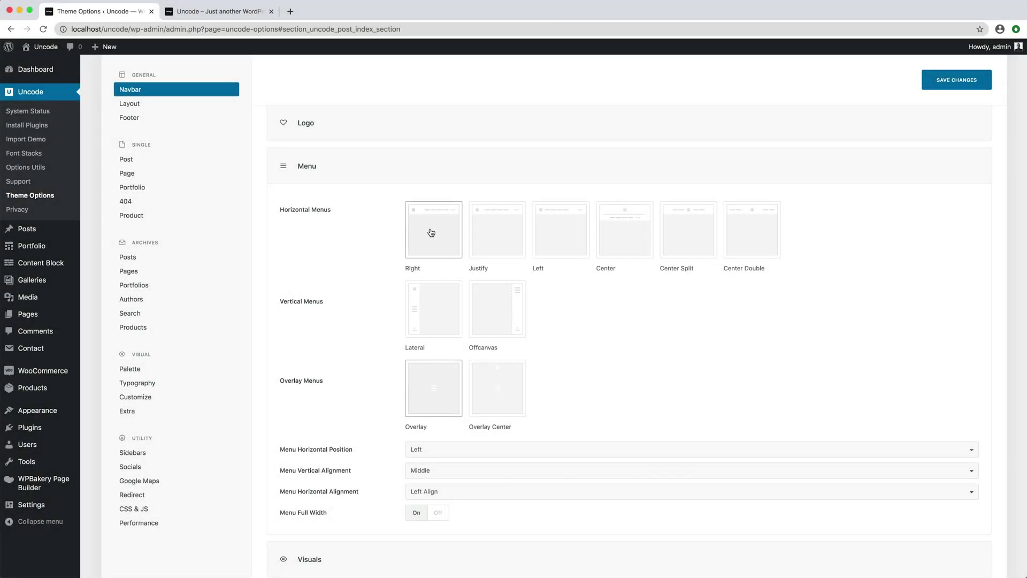
left_click(431, 233)
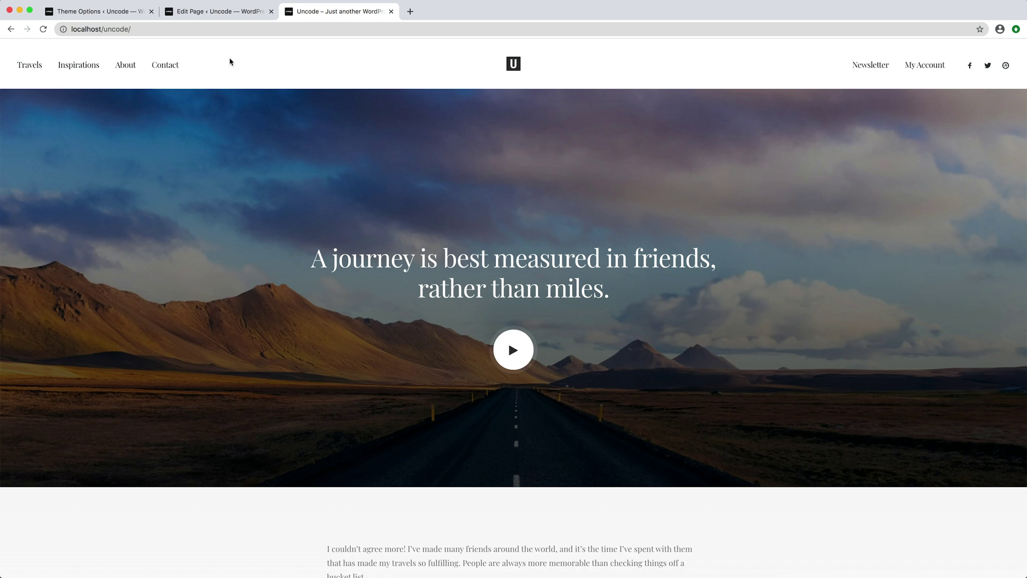
Step: Switch to the Edit Page tab to bring up the Homepage editor
left_click(216, 13)
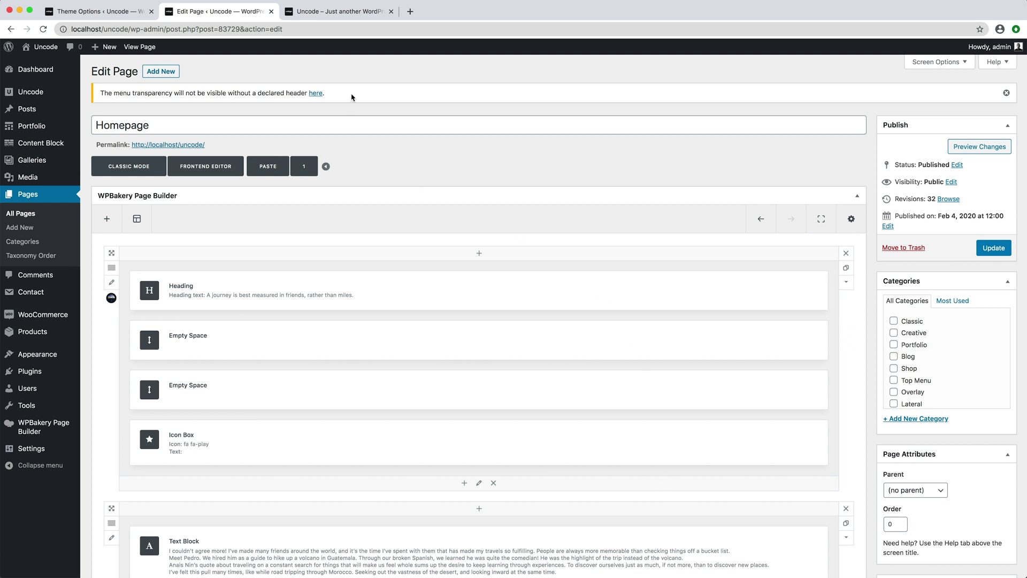
Step: Set the Homepage's Page Options header type to Content Block, using Header Homepage
scroll(376, 178, "down", 6)
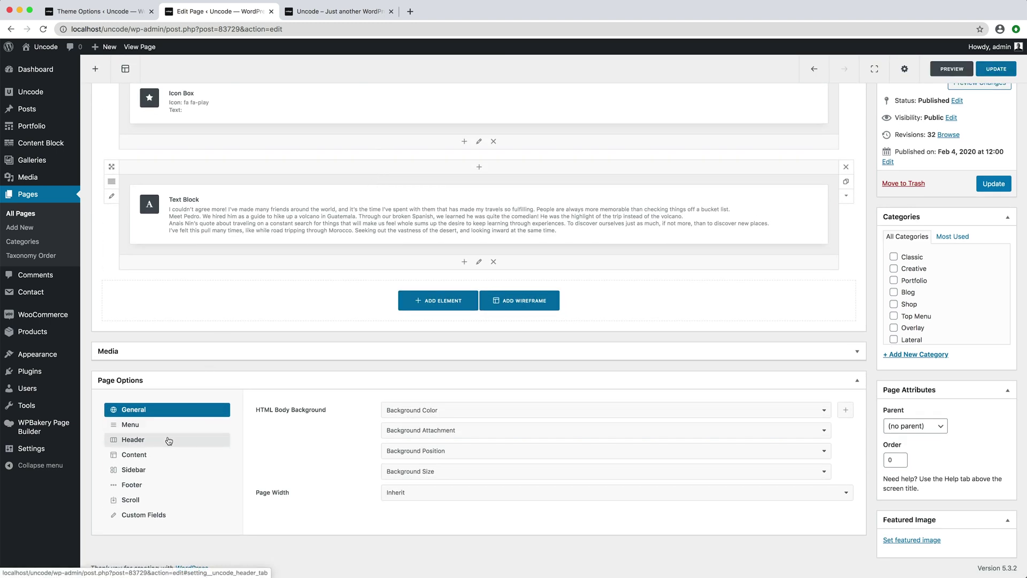
left_click(169, 441)
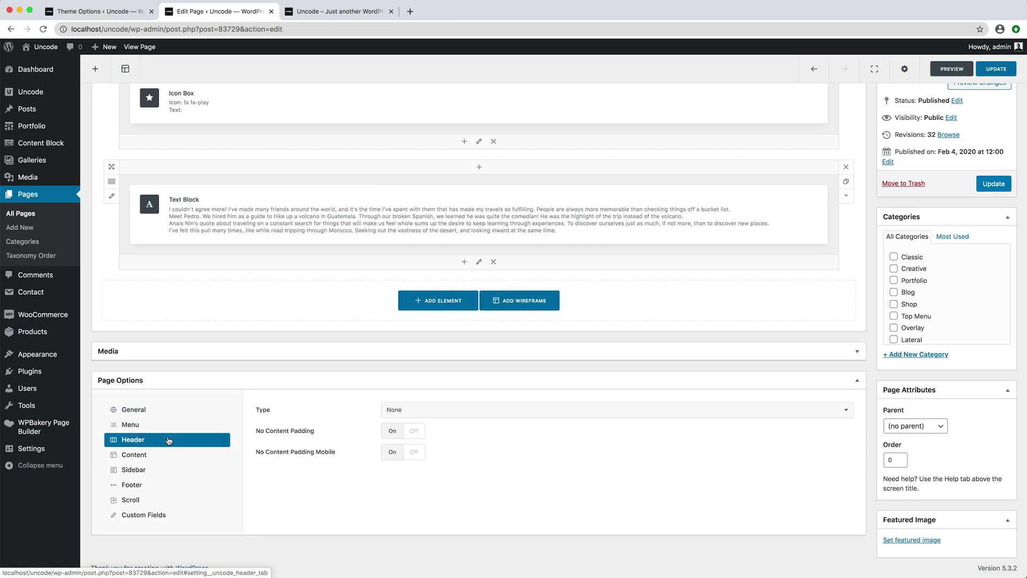
left_click(551, 410)
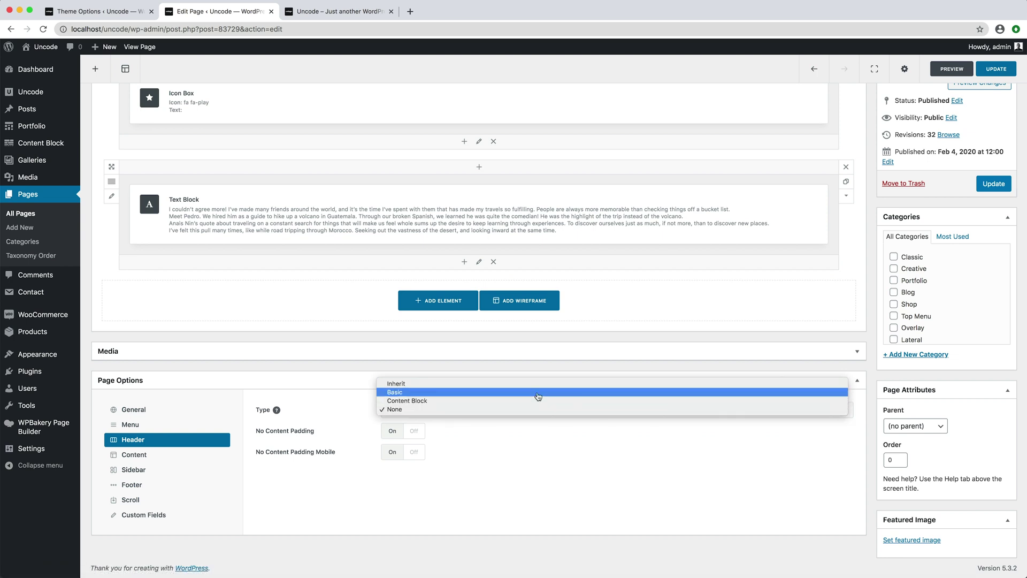
left_click(543, 402)
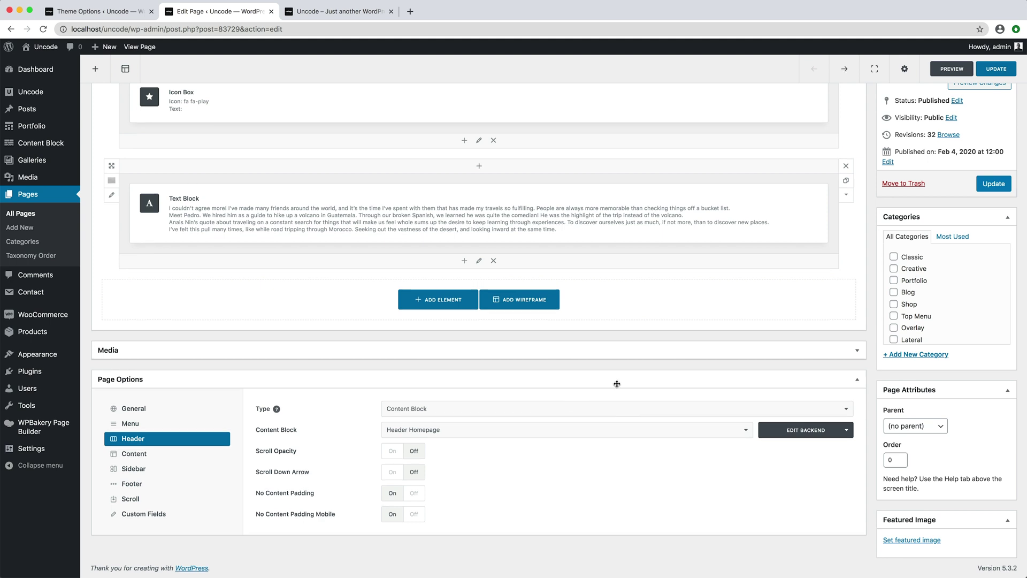
scroll(868, 236, "up", 8)
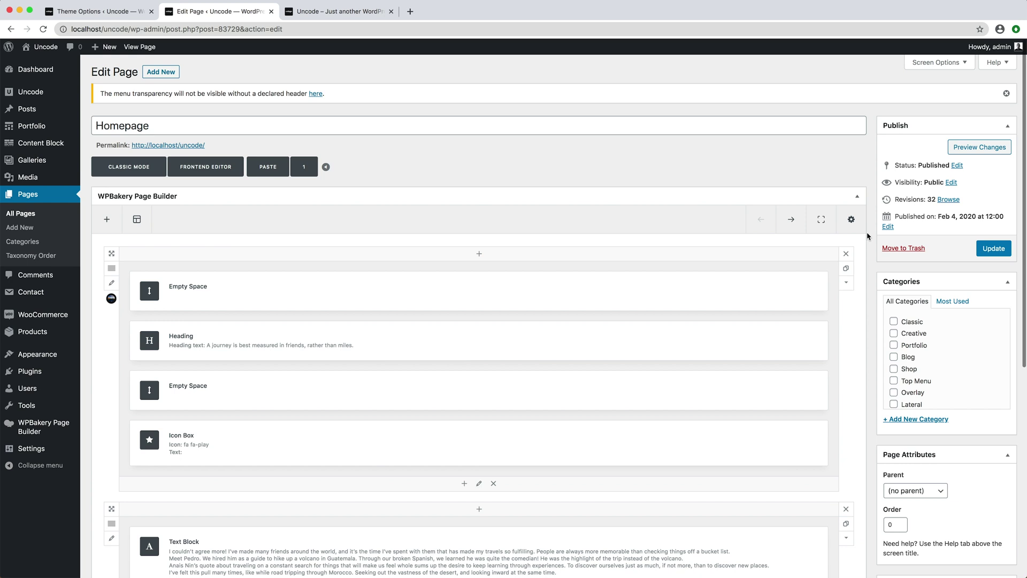
Step: Copy the Homepage's first hero row, then delete it from the page
mouse_move(846, 285)
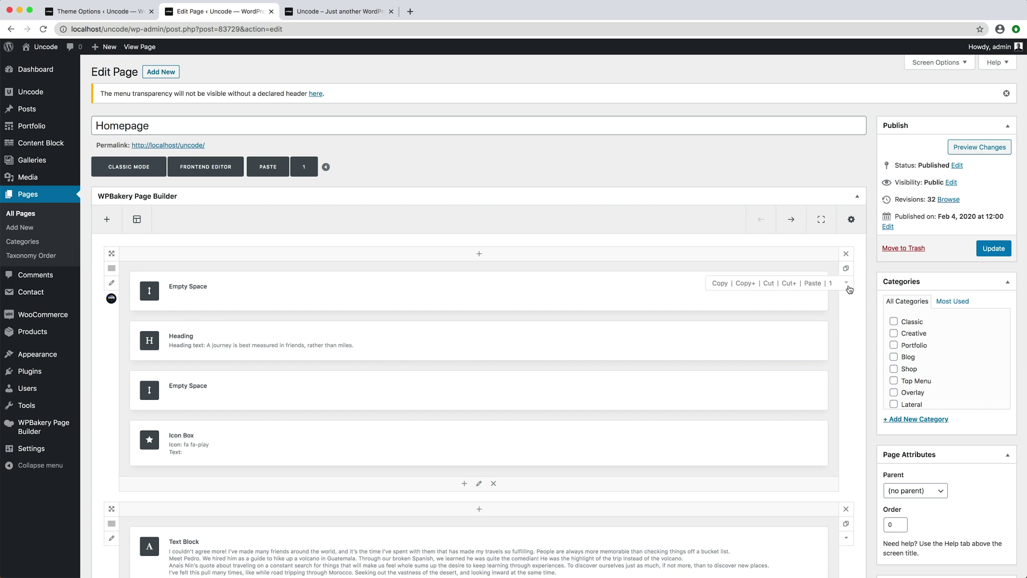
left_click(720, 284)
left_click(846, 253)
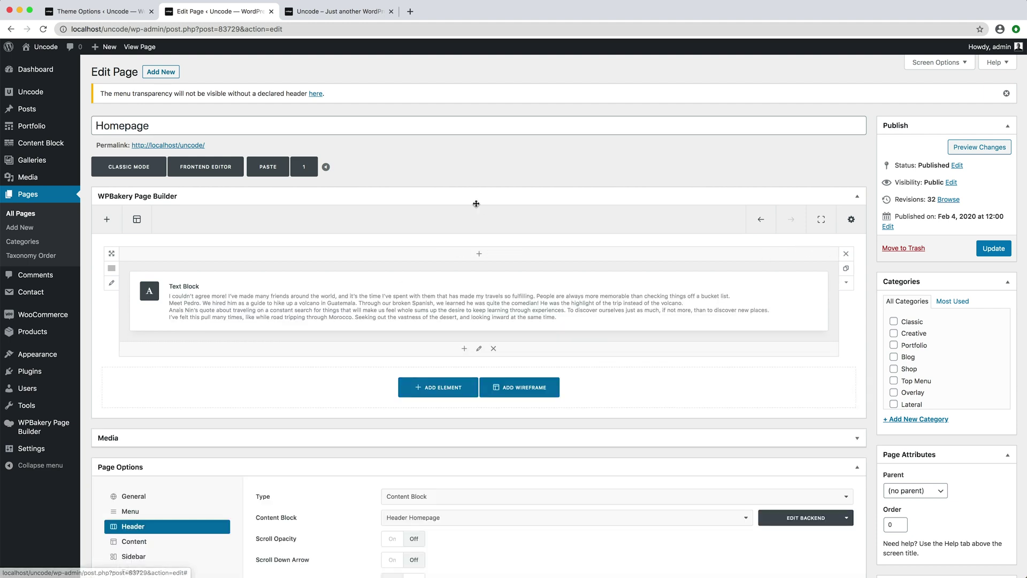
Step: Open Add New Content Block in a new browser tab and switch to it
mouse_move(69, 144)
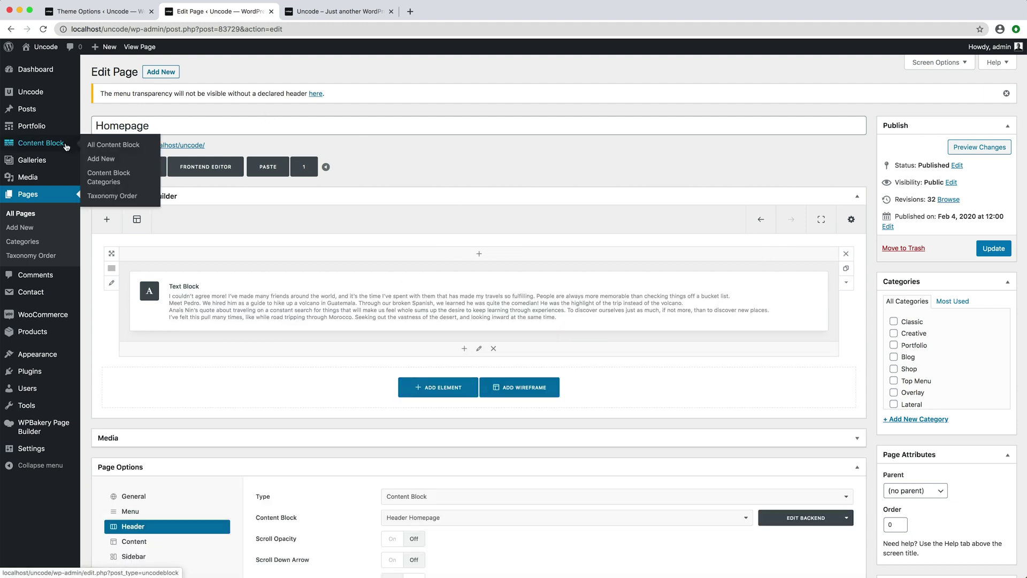
right_click(107, 158)
left_click(123, 163)
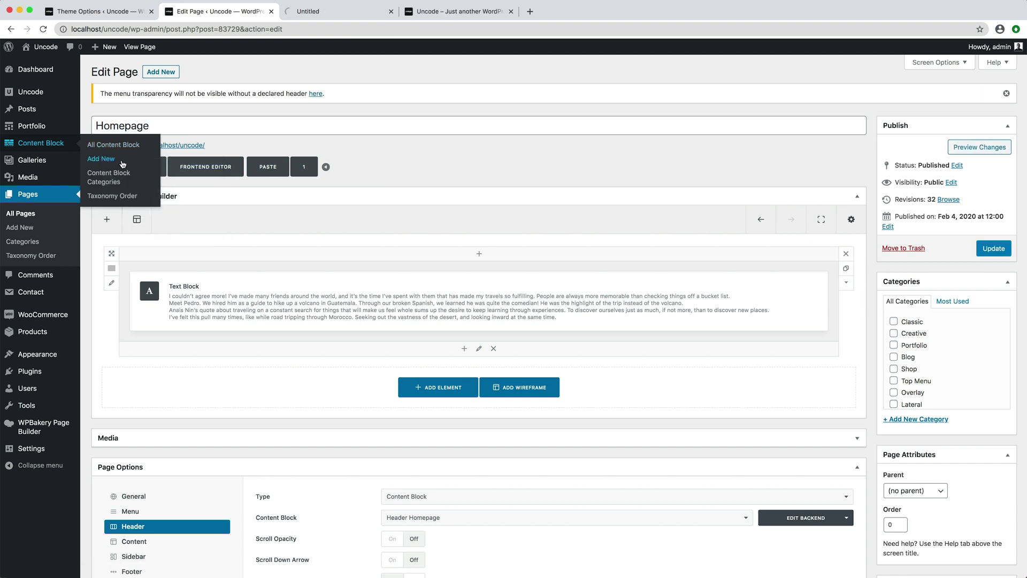
left_click(354, 12)
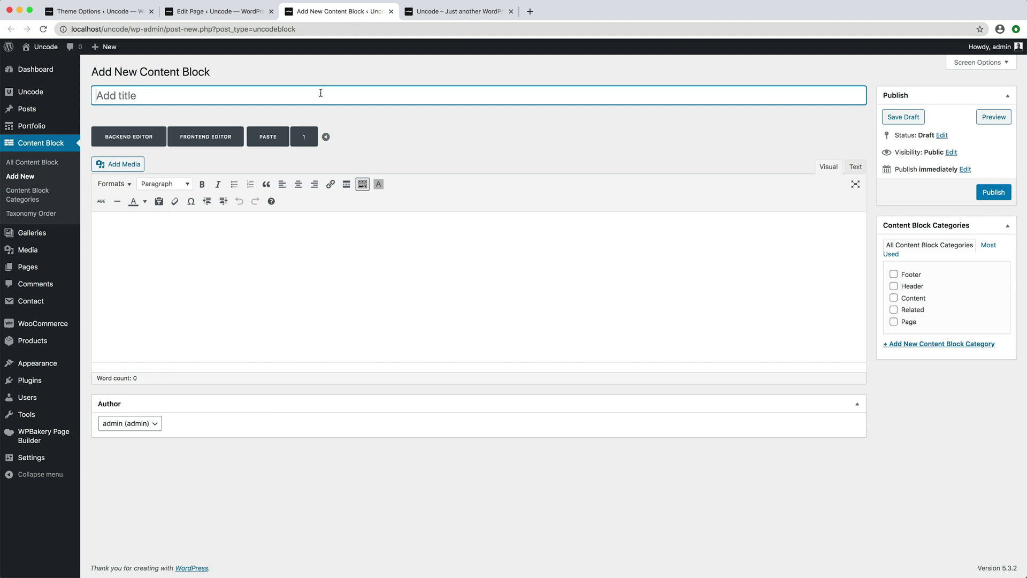
Step: Title the content block 'My new header', paste the copied row, and publish it
type("My new header")
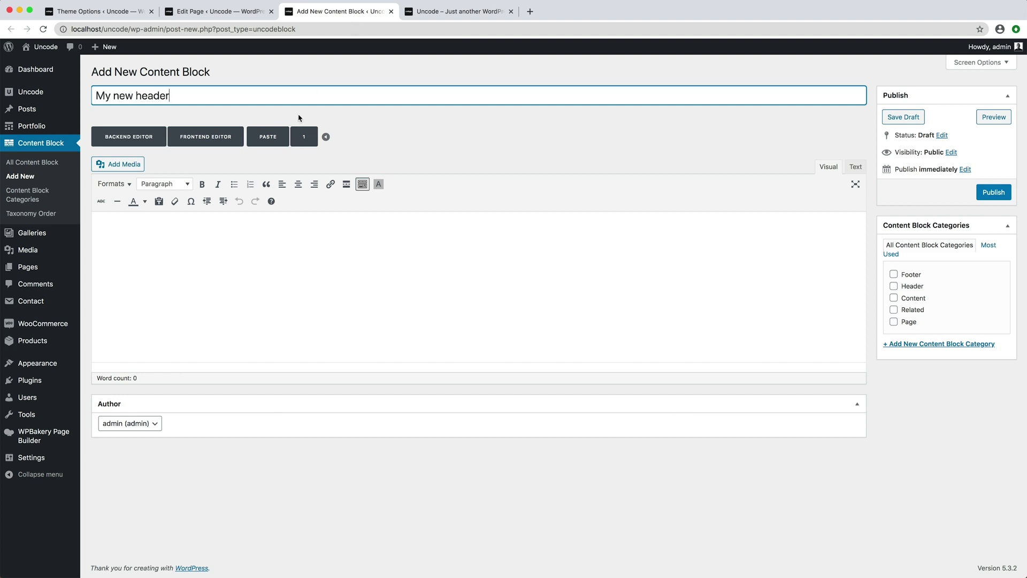
left_click(270, 137)
left_click(128, 136)
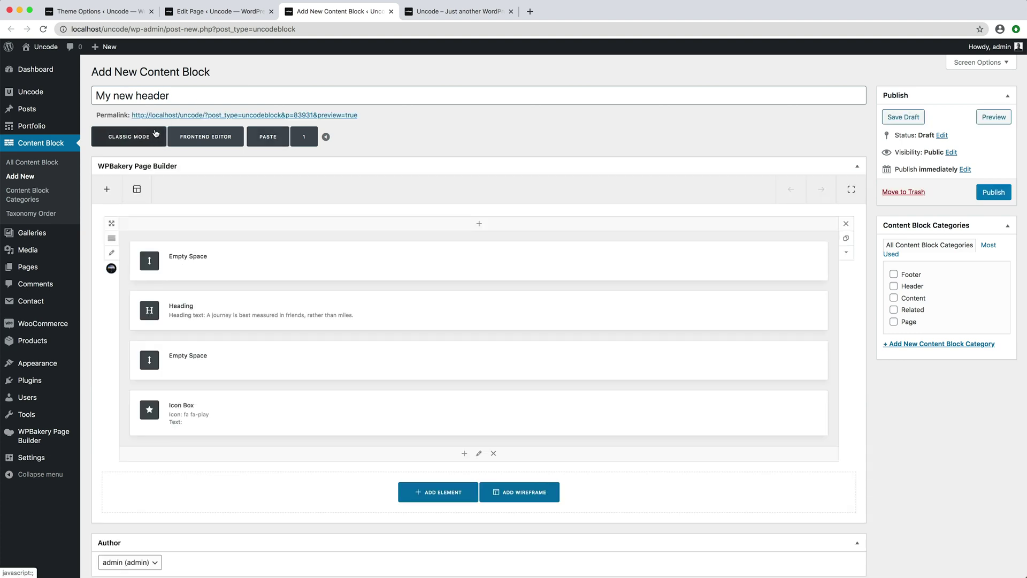
left_click(1009, 197)
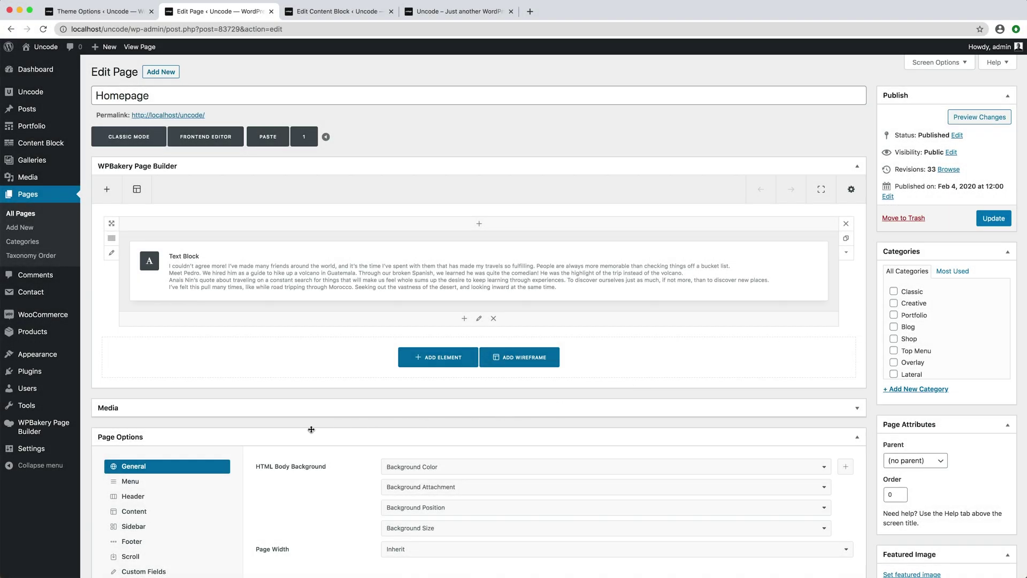
Step: Set the Homepage header to Content Block 'My new header' and update the page
left_click(201, 496)
left_click(465, 461)
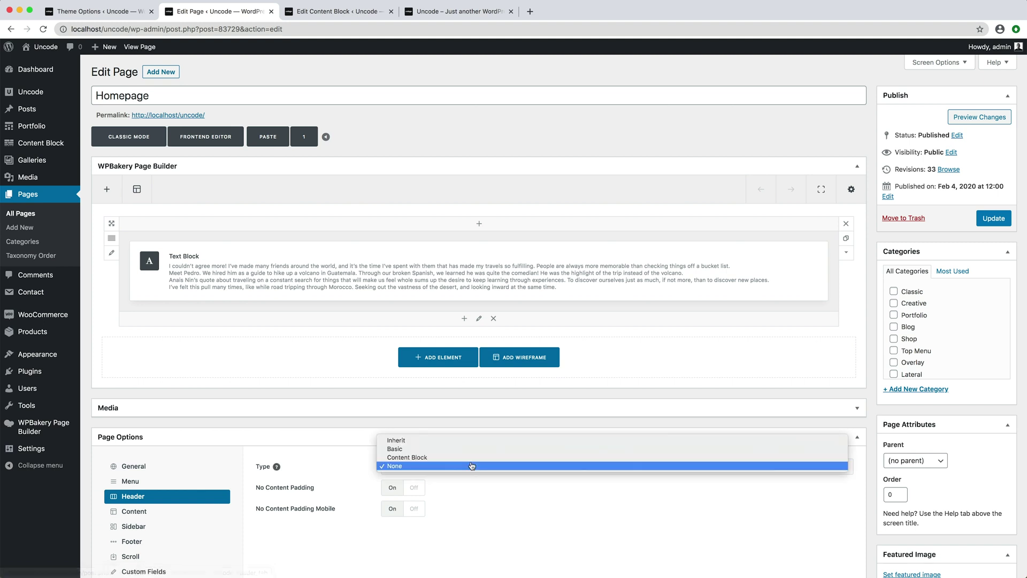
left_click(470, 454)
left_click(473, 489)
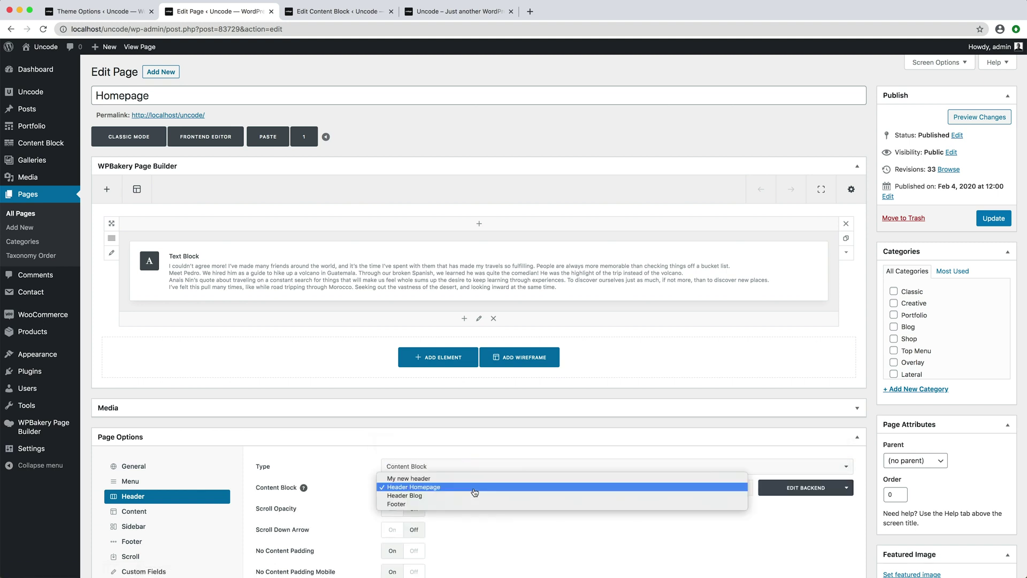
left_click(473, 481)
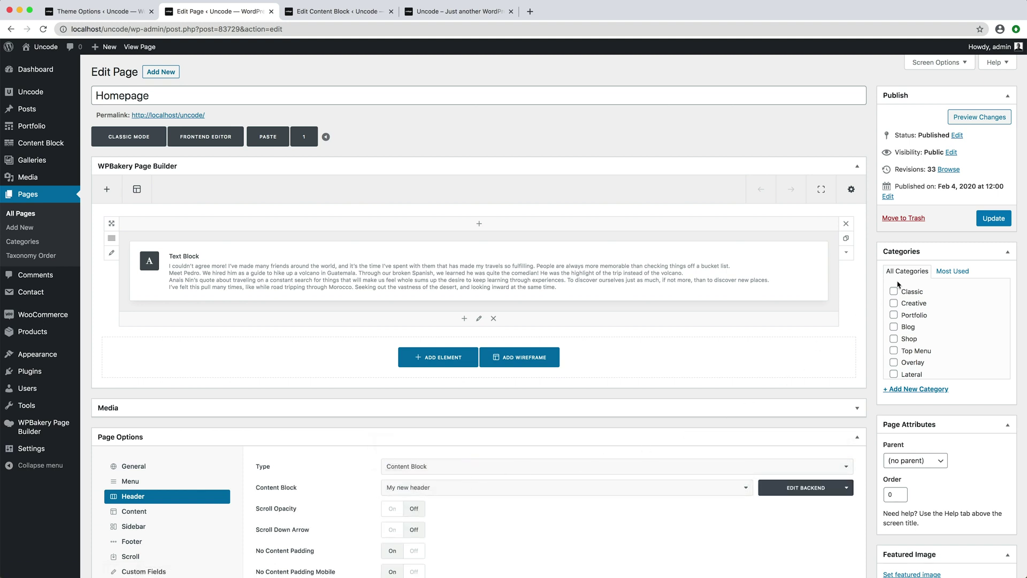
left_click(982, 225)
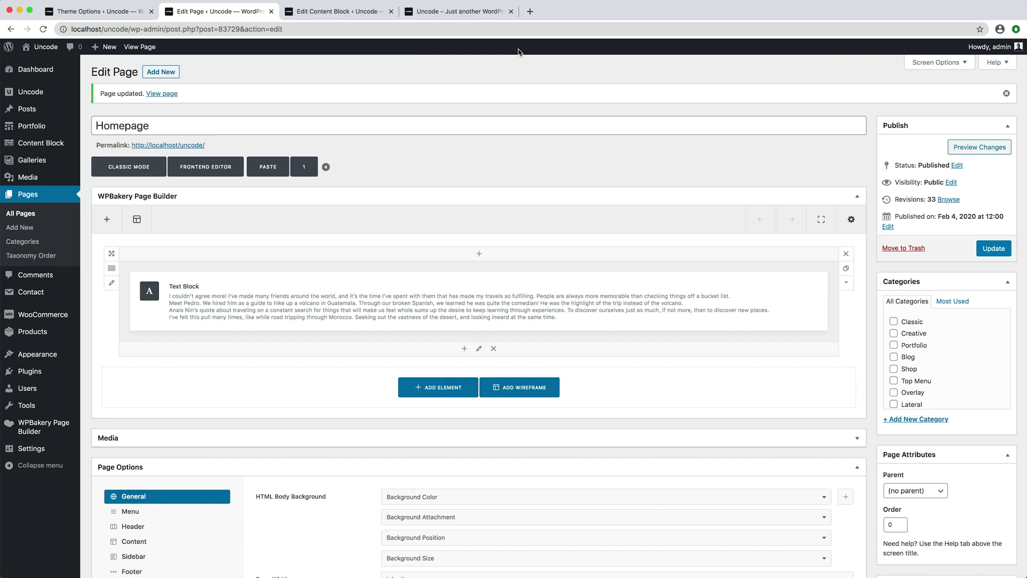
left_click(475, 15)
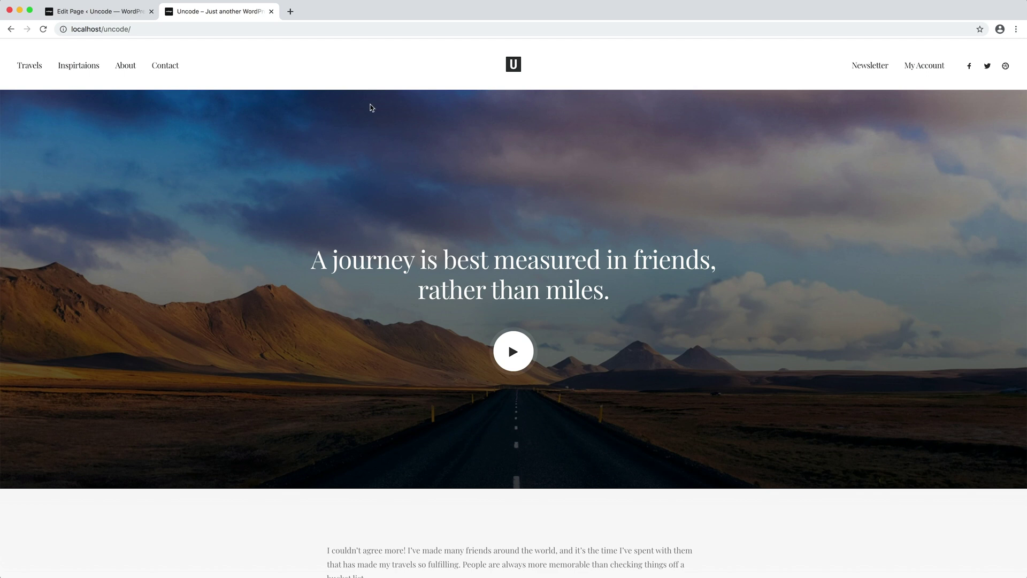
left_click(139, 16)
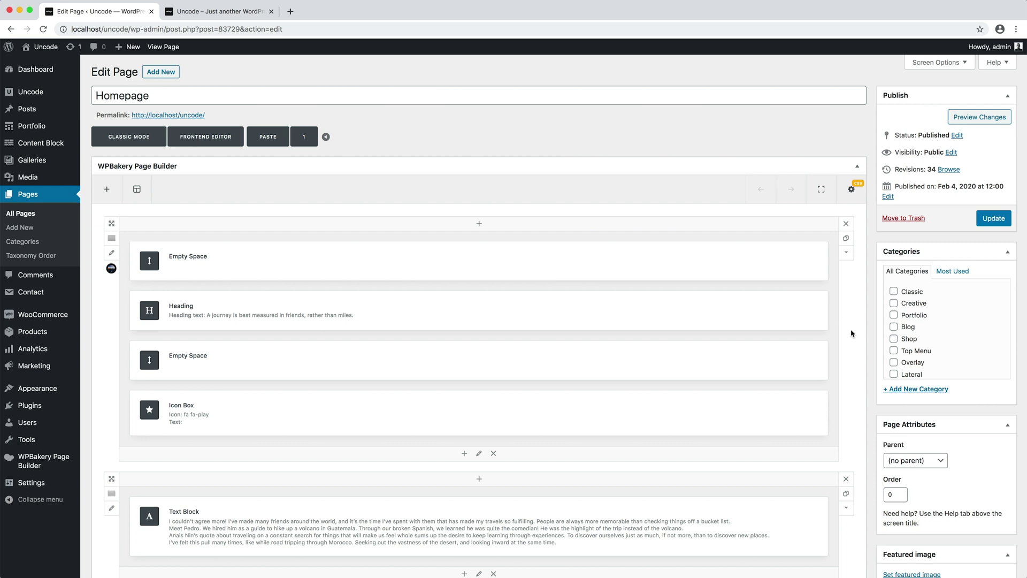
Step: Change the Homepage's Page Options header type to First Row and update the page
scroll(851, 332, "down", 5)
scroll(851, 333, "down", 3)
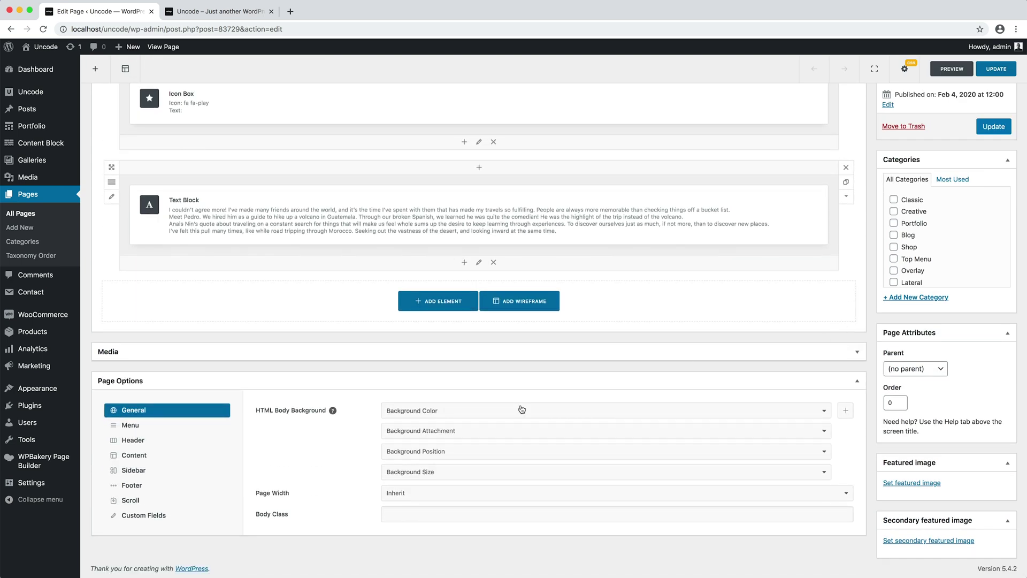
left_click(186, 440)
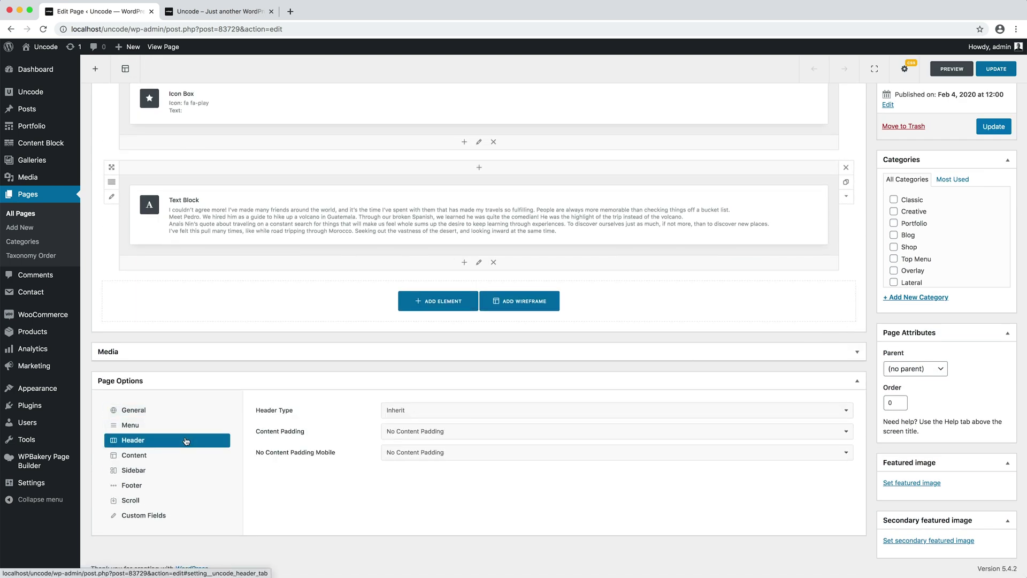
left_click(512, 410)
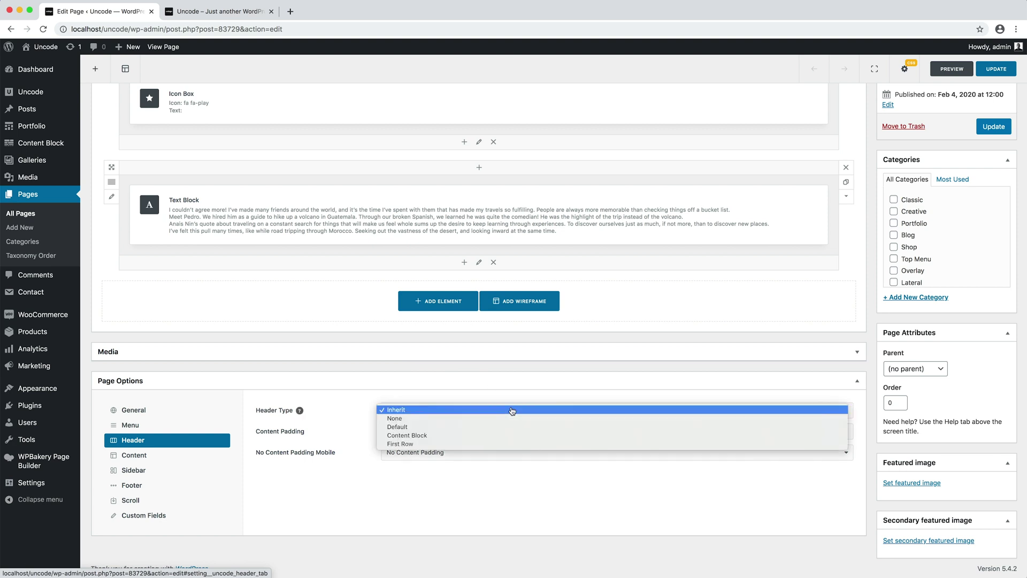
left_click(511, 444)
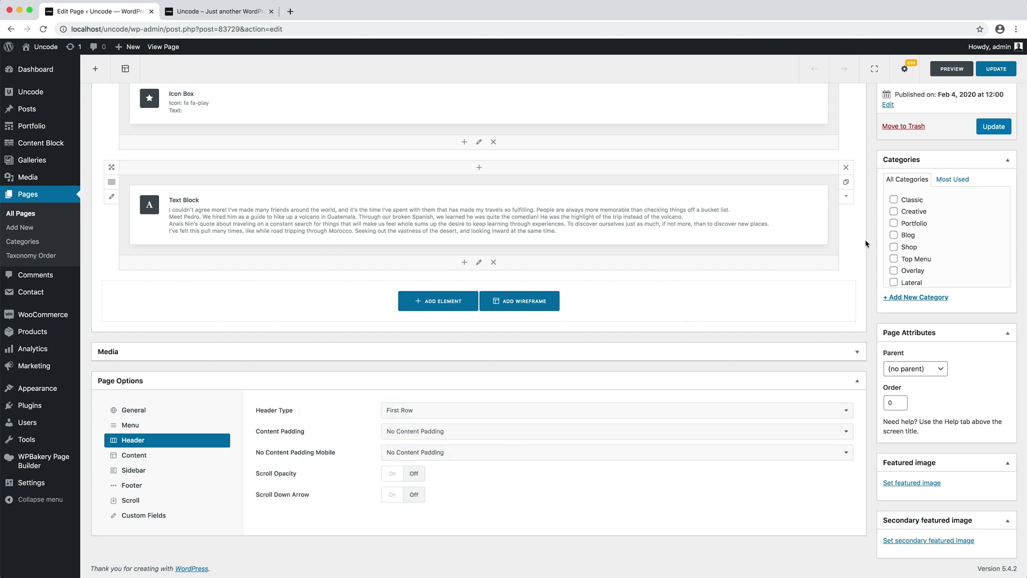
left_click(981, 133)
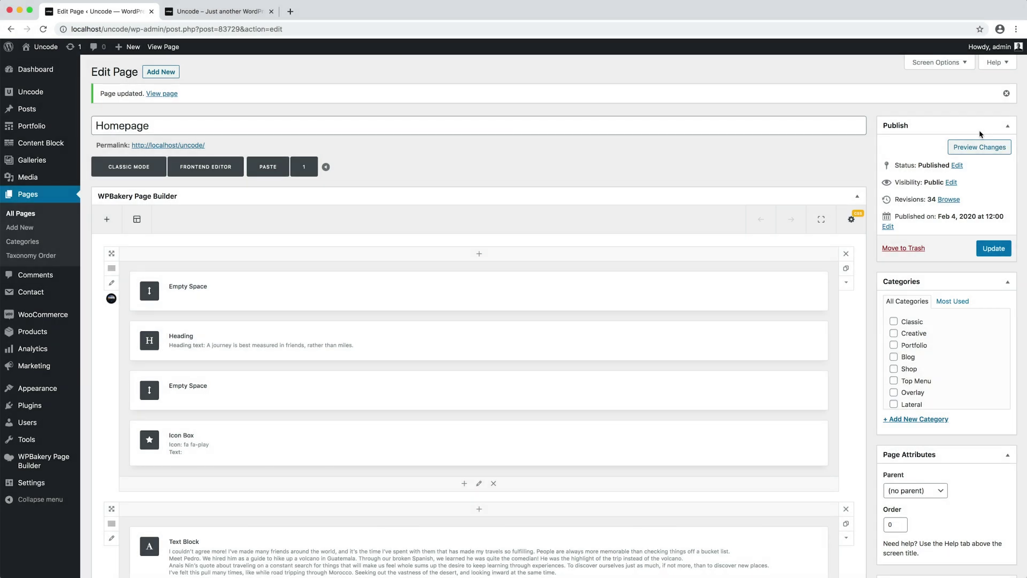
Step: Reload the live homepage to check the header, then go back to Theme Options
left_click(229, 16)
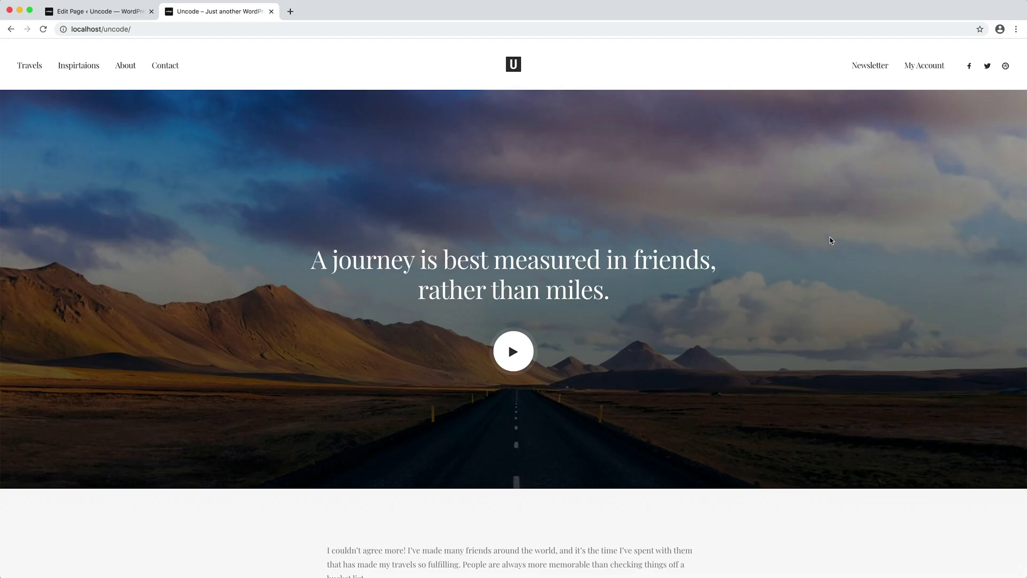
key("super+r")
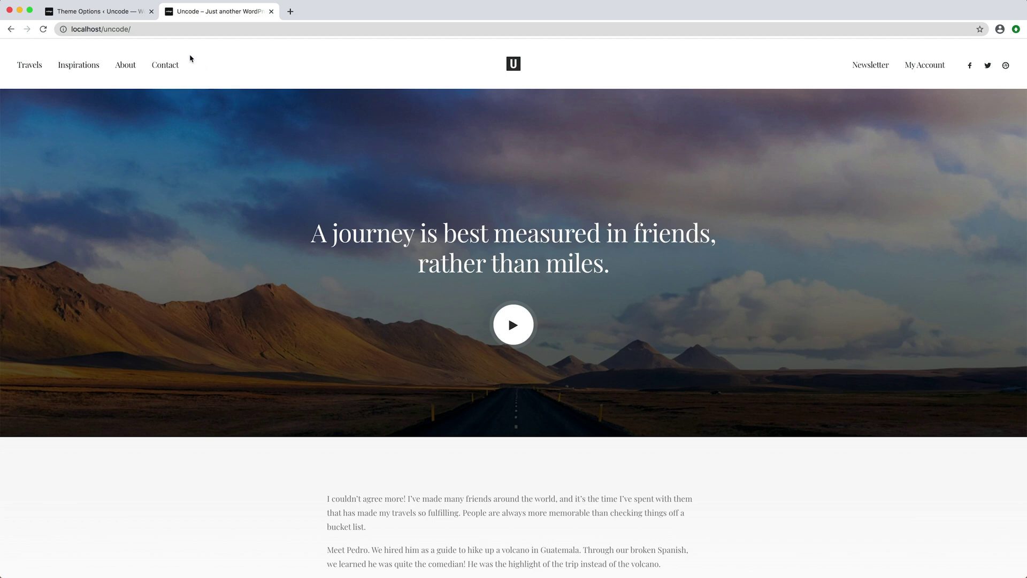
left_click(120, 13)
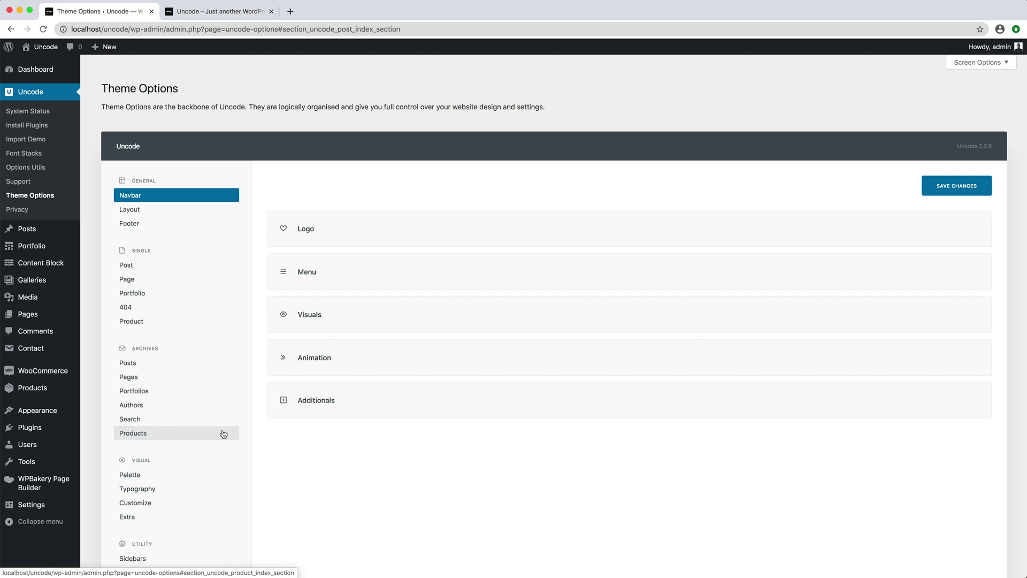
Step: Set Single > Page menu Remove Transparency to Off, save, and view the homepage
left_click(223, 278)
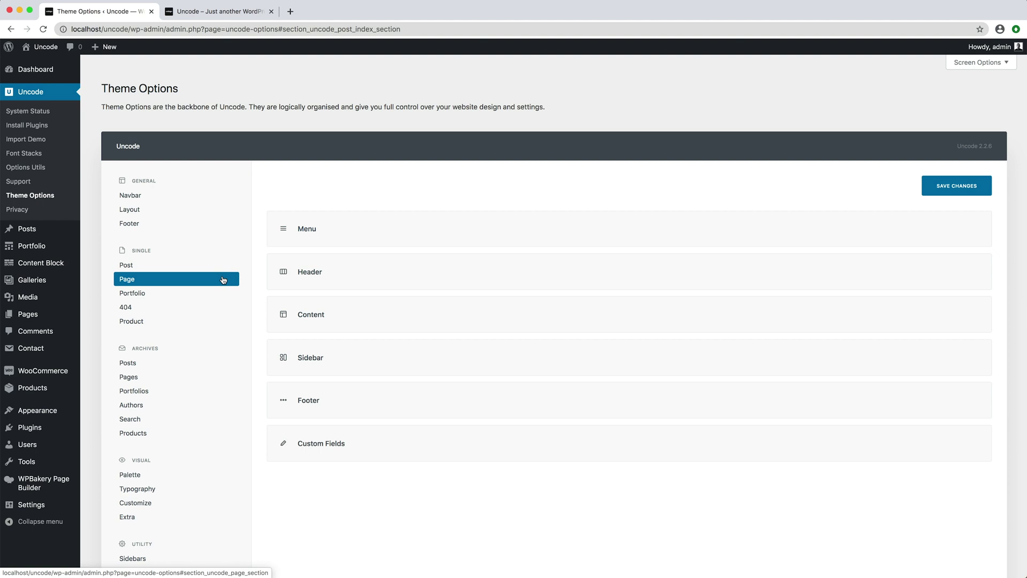
left_click(344, 234)
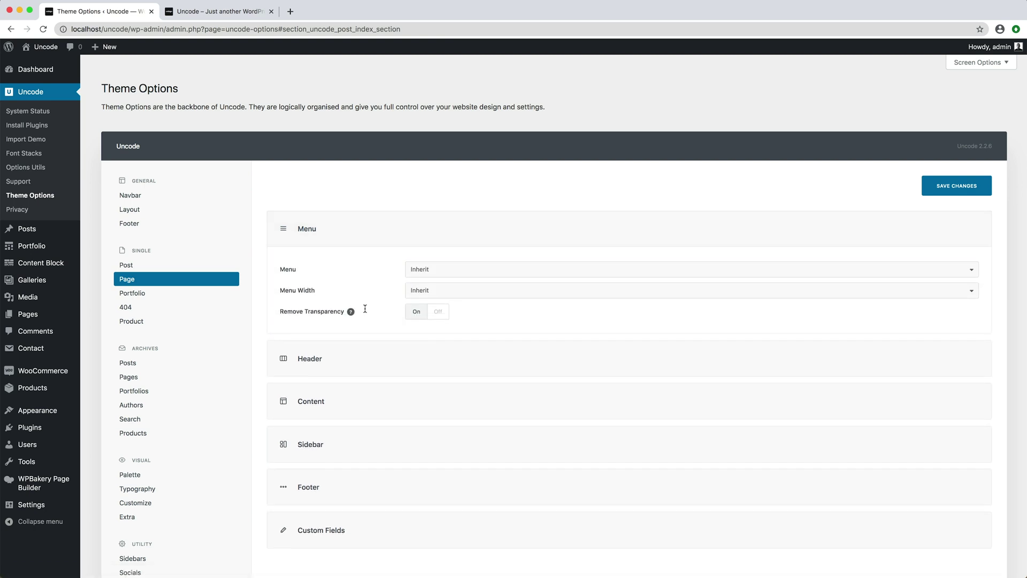
left_click(440, 314)
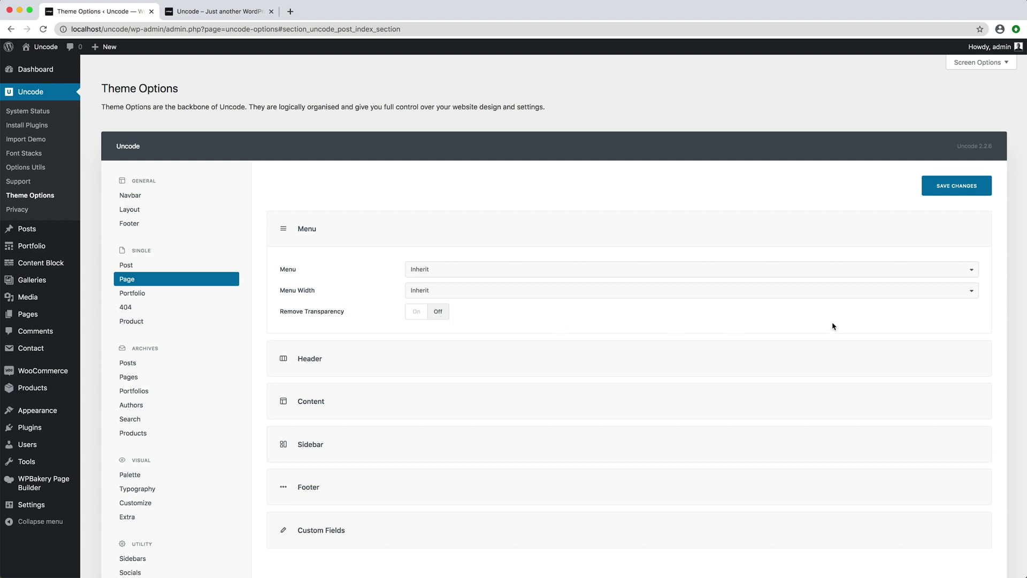
left_click(924, 192)
left_click(238, 12)
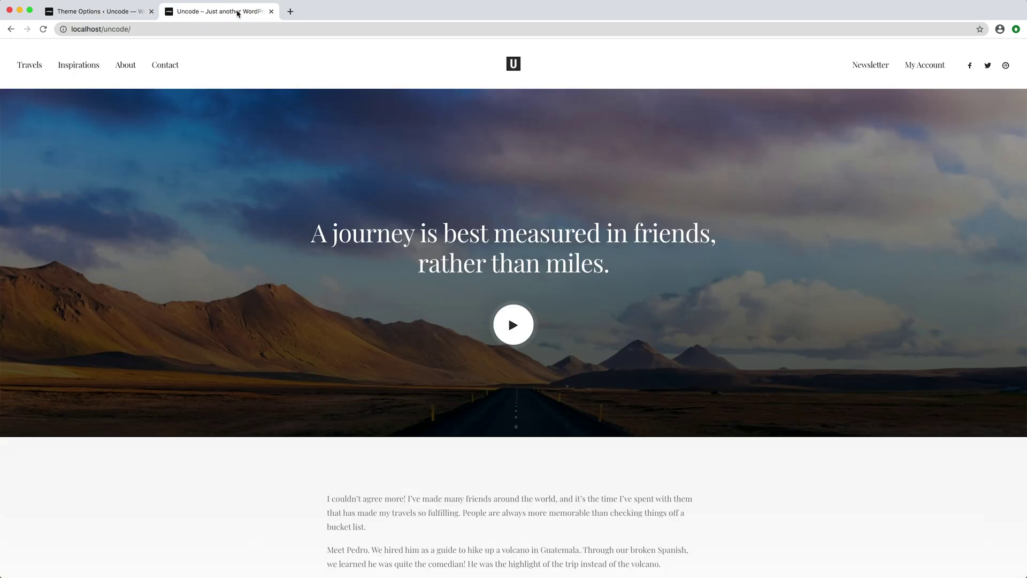
Step: Reload the live homepage to check how its menu bar looks now
key("super+r")
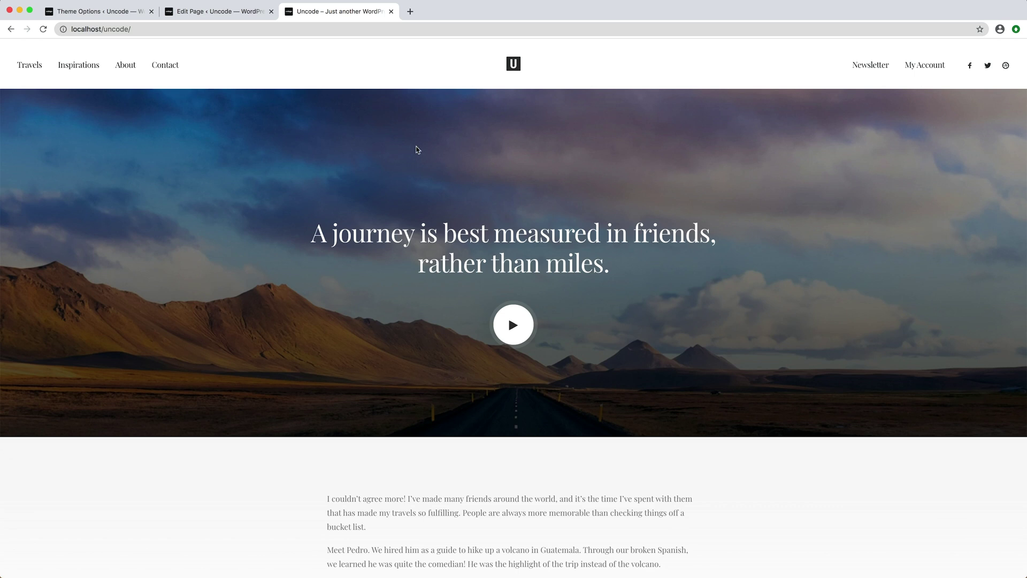
Step: Set Remove Transparency to Off in the Homepage's Page Options Menu tab and update the page
left_click(214, 13)
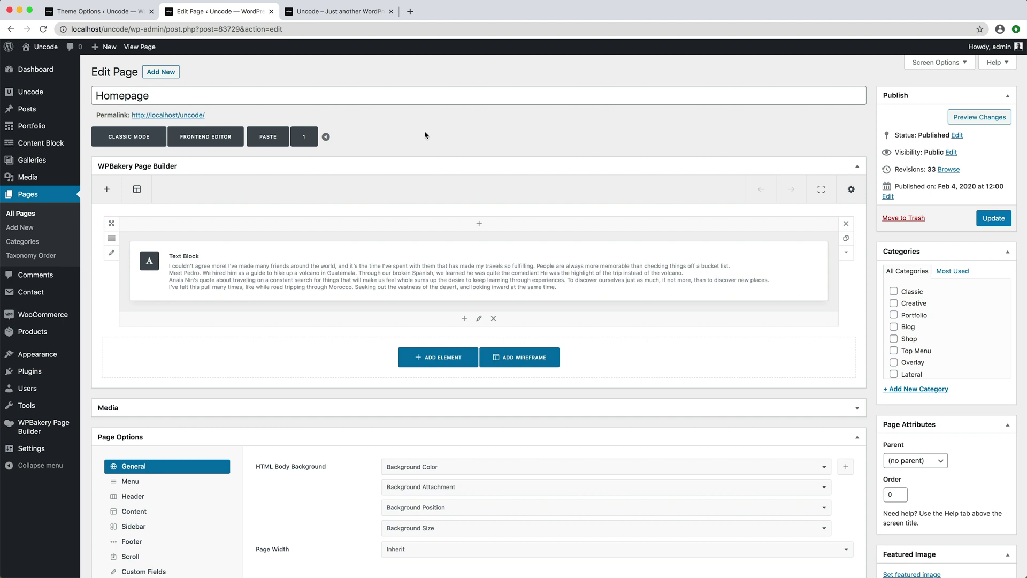
scroll(425, 135, "down", 2)
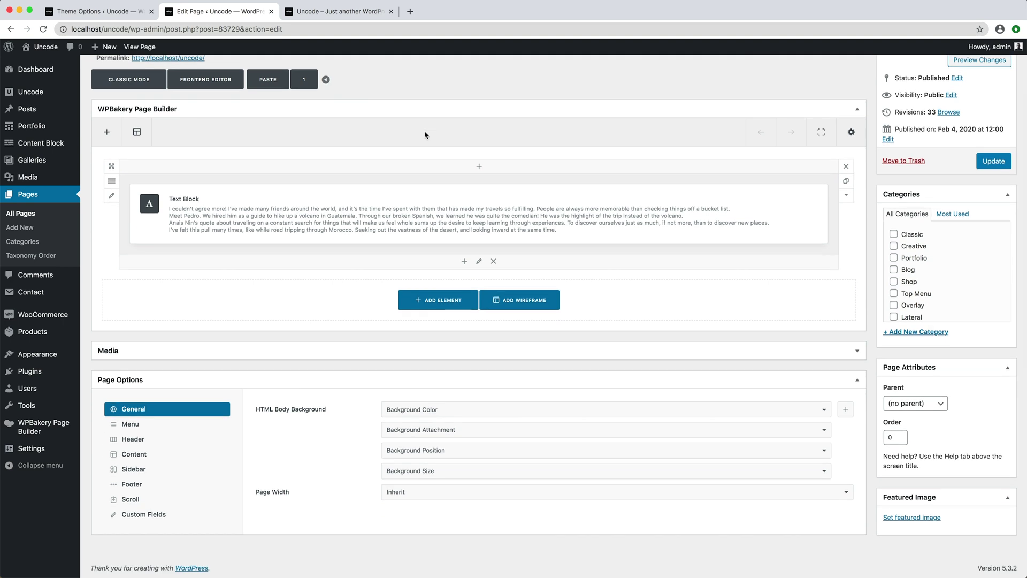
left_click(203, 430)
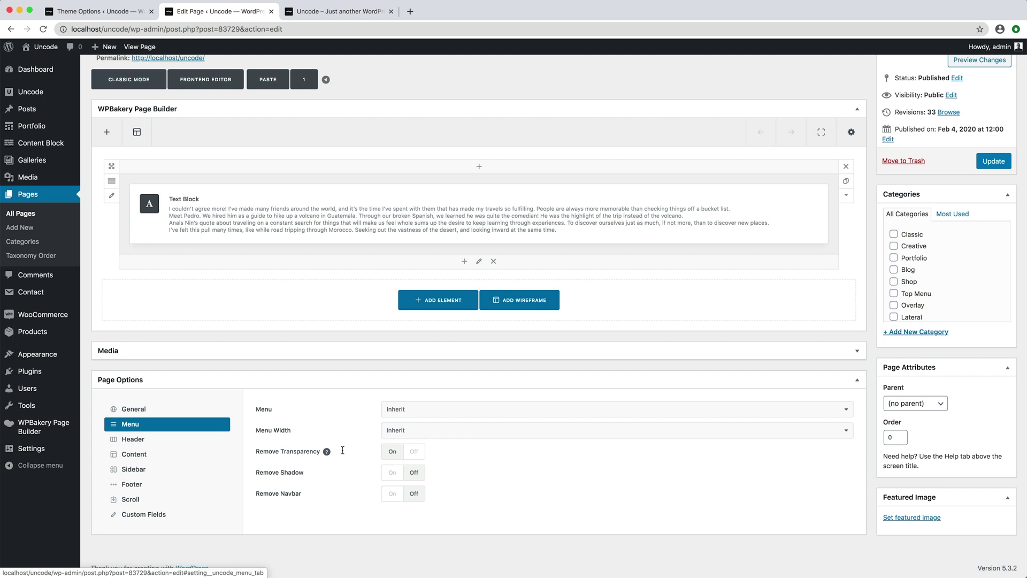
left_click(413, 451)
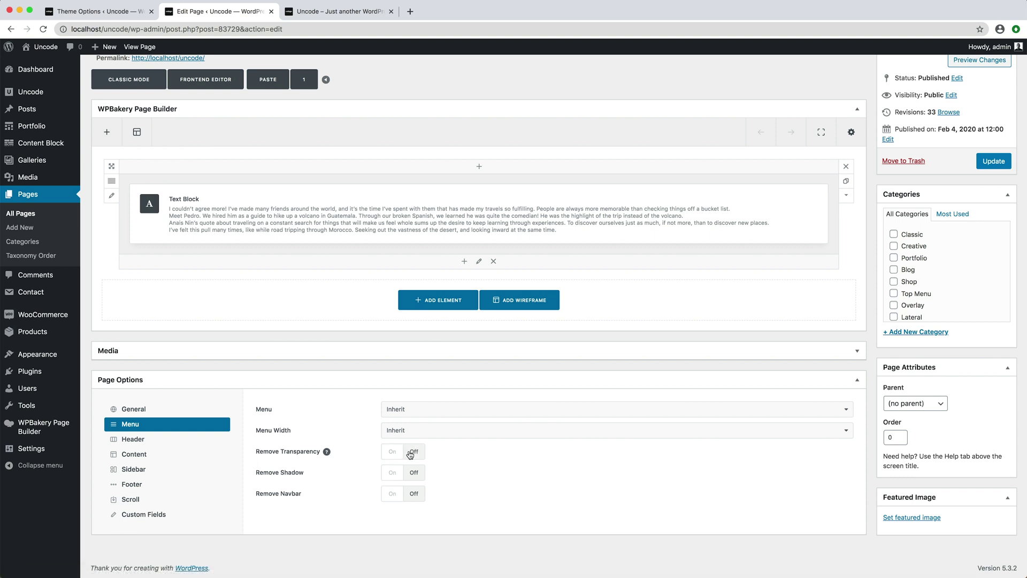
left_click(982, 162)
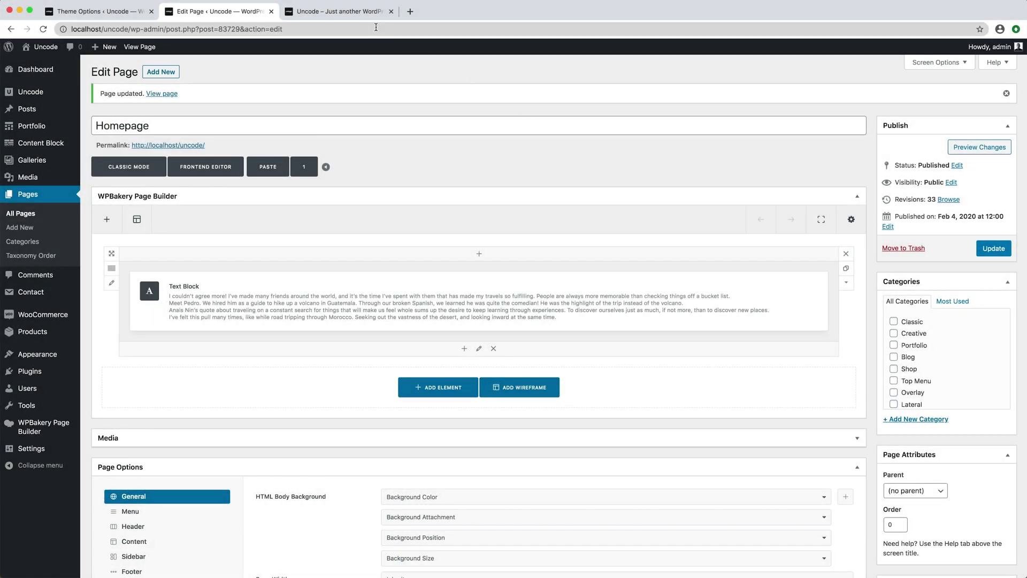
Step: View the updated homepage, then return to the Uncode Theme Options page
left_click(365, 16)
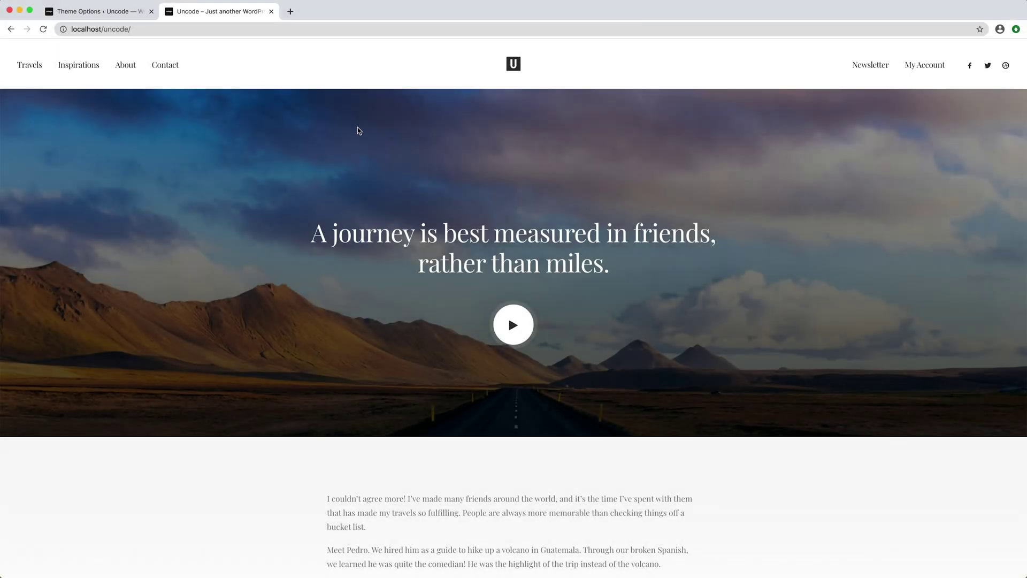
left_click(140, 13)
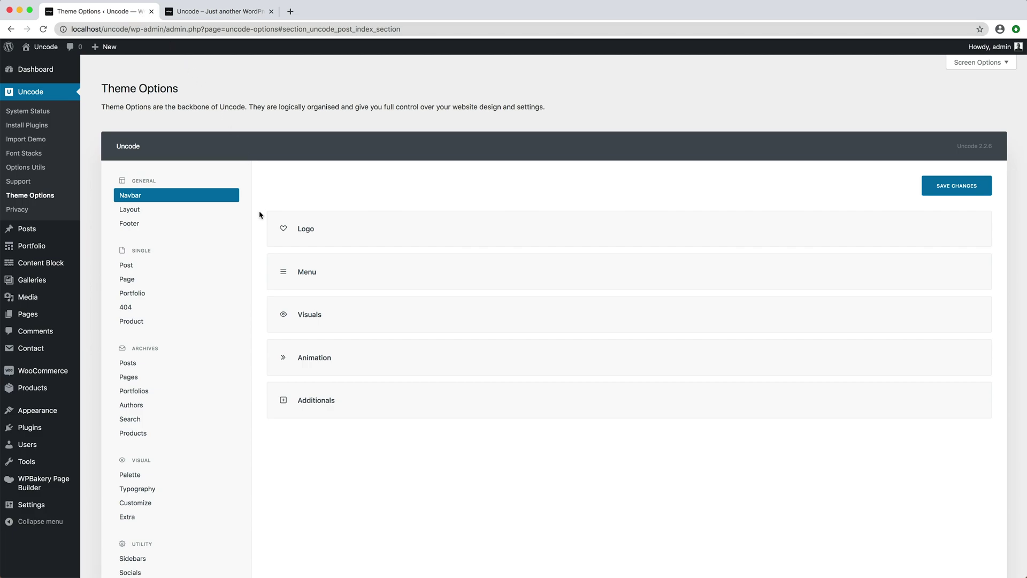
Step: Set Primary Menu Bg Opacity to 0 for both Light and Dark skins in Customize, then save
left_click(233, 501)
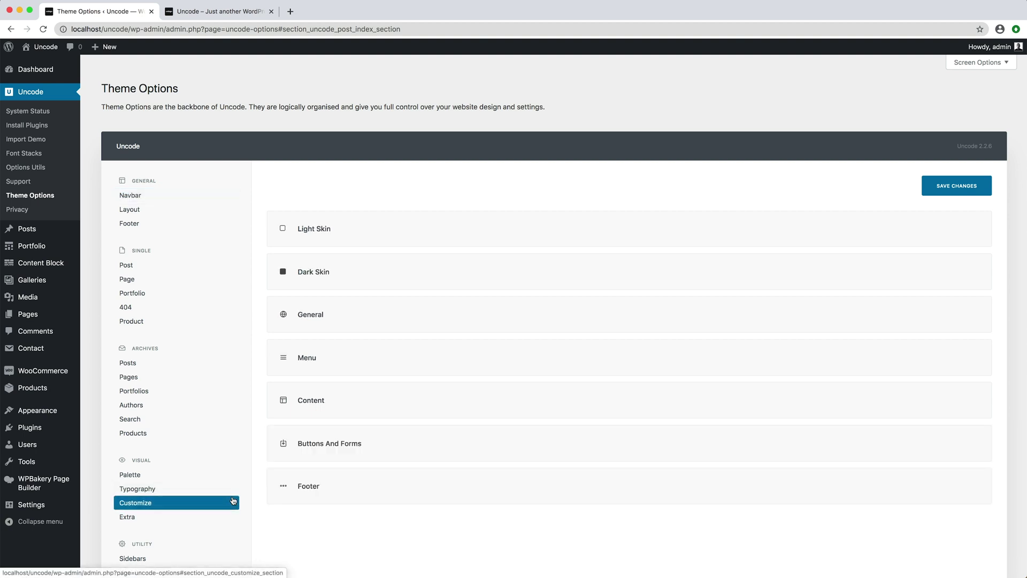
left_click(552, 226)
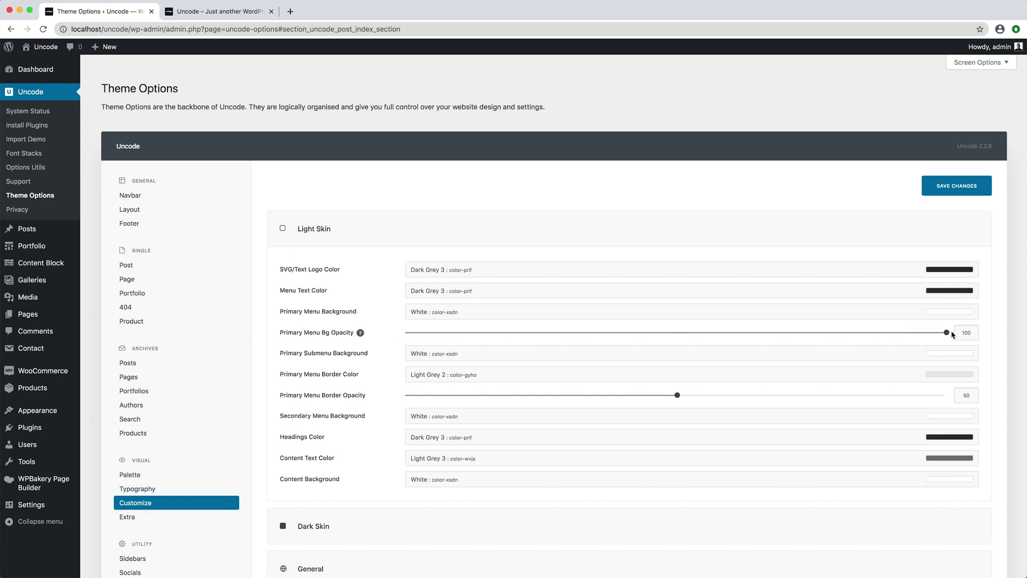
left_click_drag(945, 332, 402, 345)
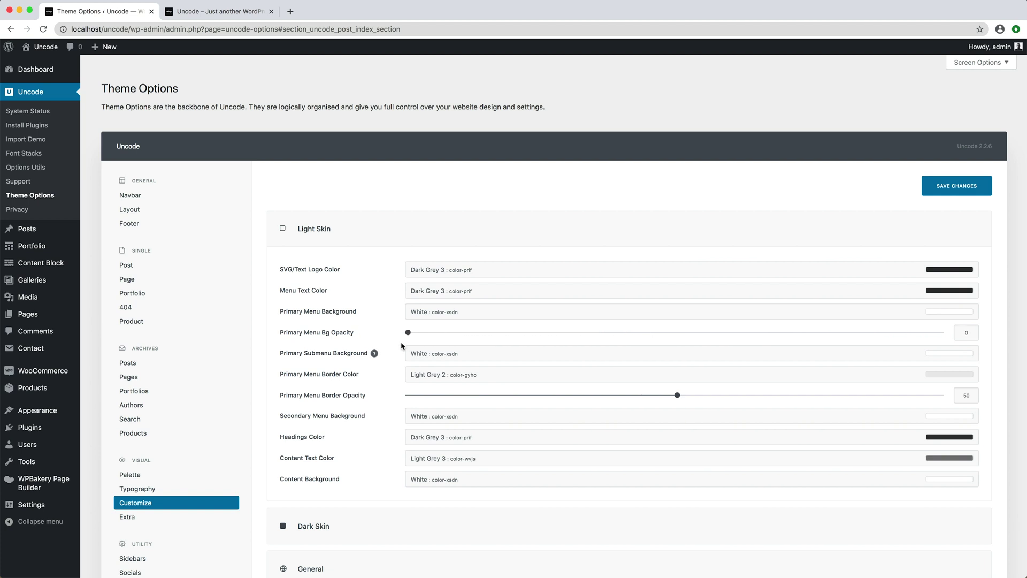
left_click(384, 224)
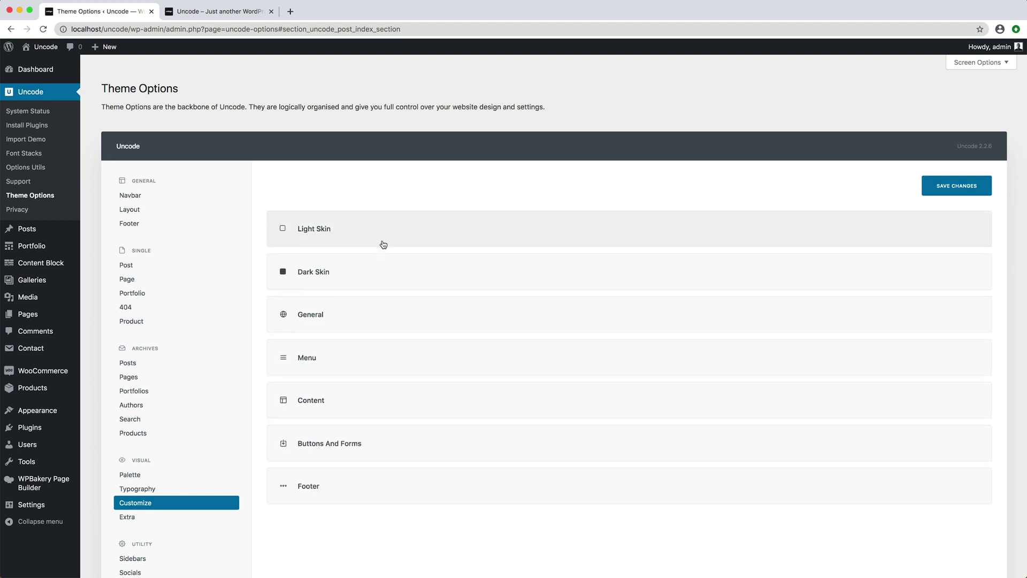
left_click(384, 270)
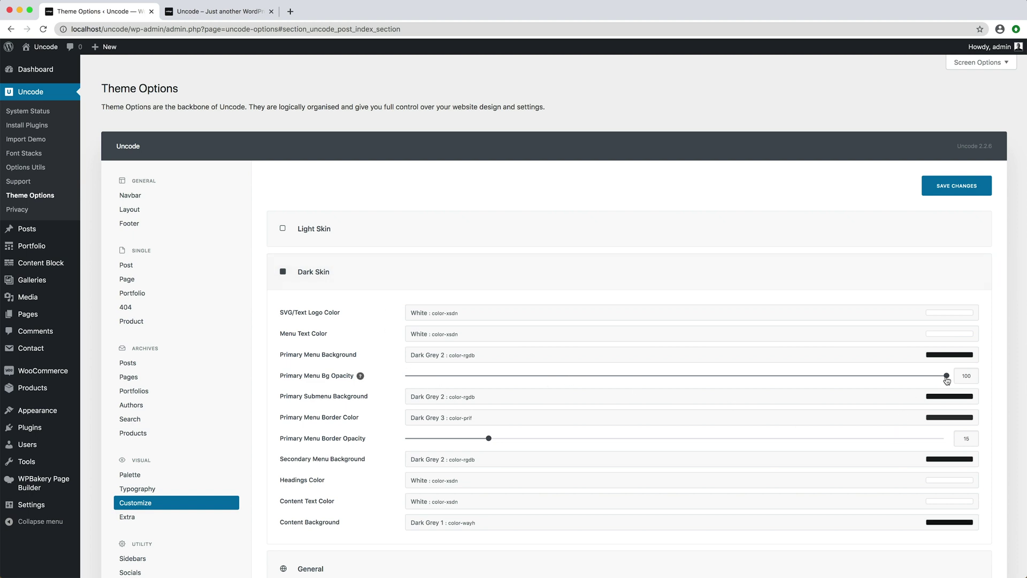
left_click_drag(947, 376, 398, 377)
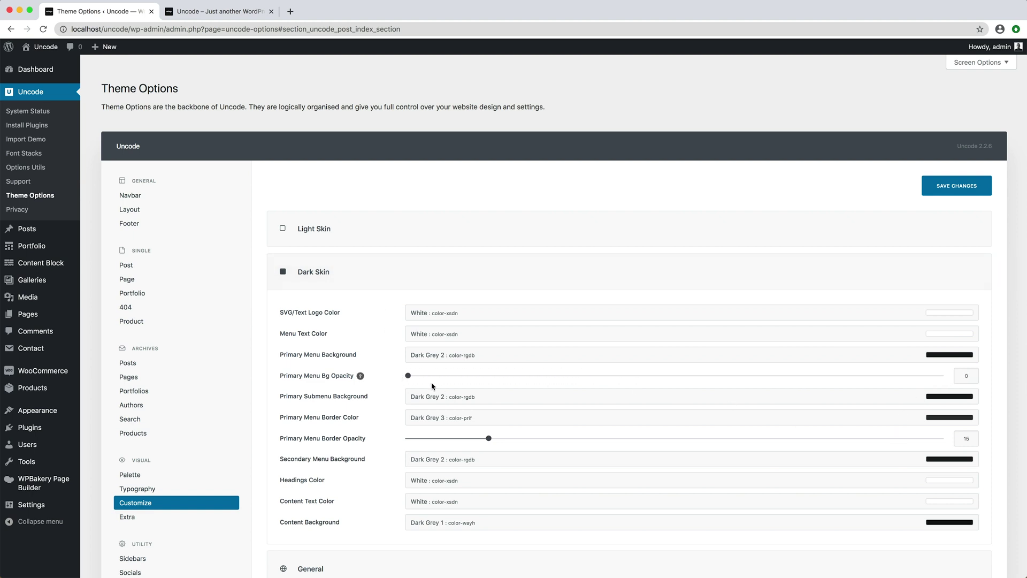
left_click(987, 193)
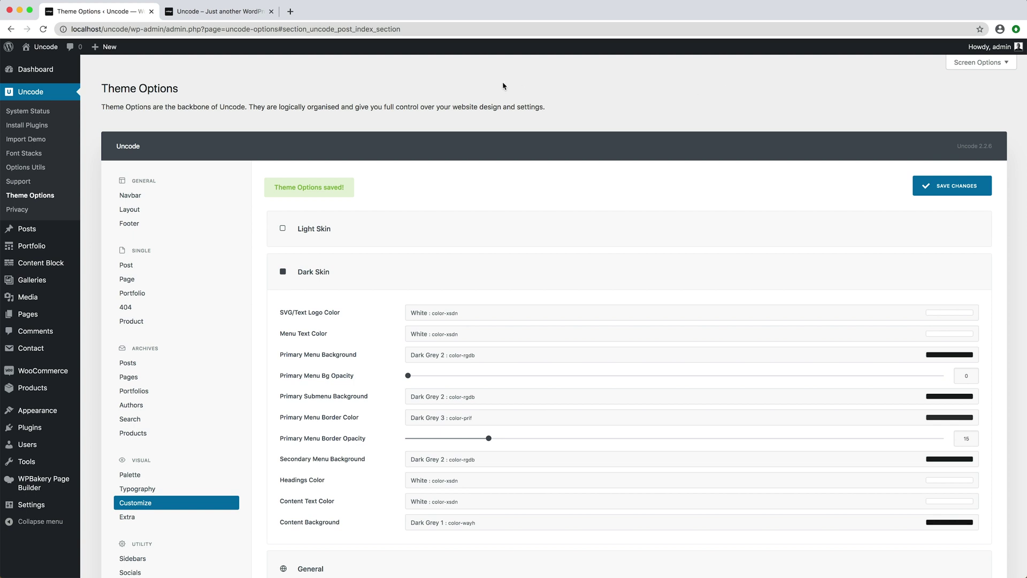
Step: Reload the homepage to see the effect of the 0 menu opacity
left_click(253, 10)
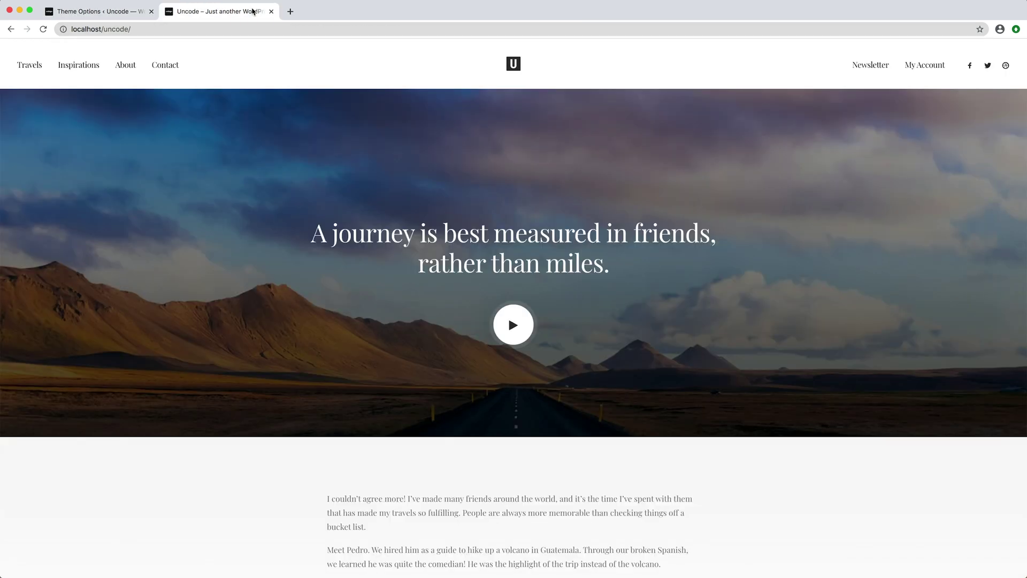
key("super+r")
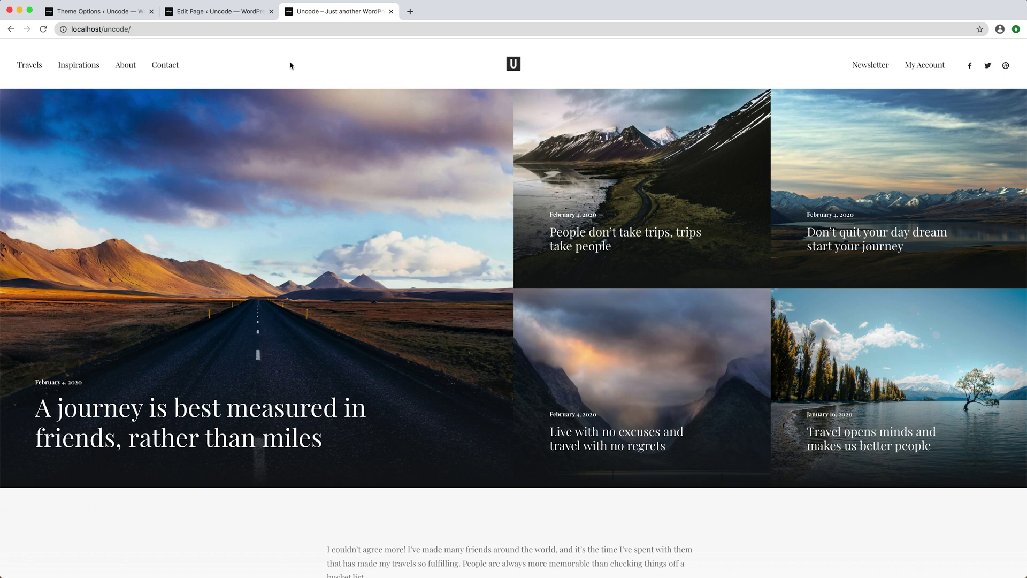
Step: Turn on No Content Padding and No Content Padding Mobile in the Homepage header options, then update
left_click(236, 12)
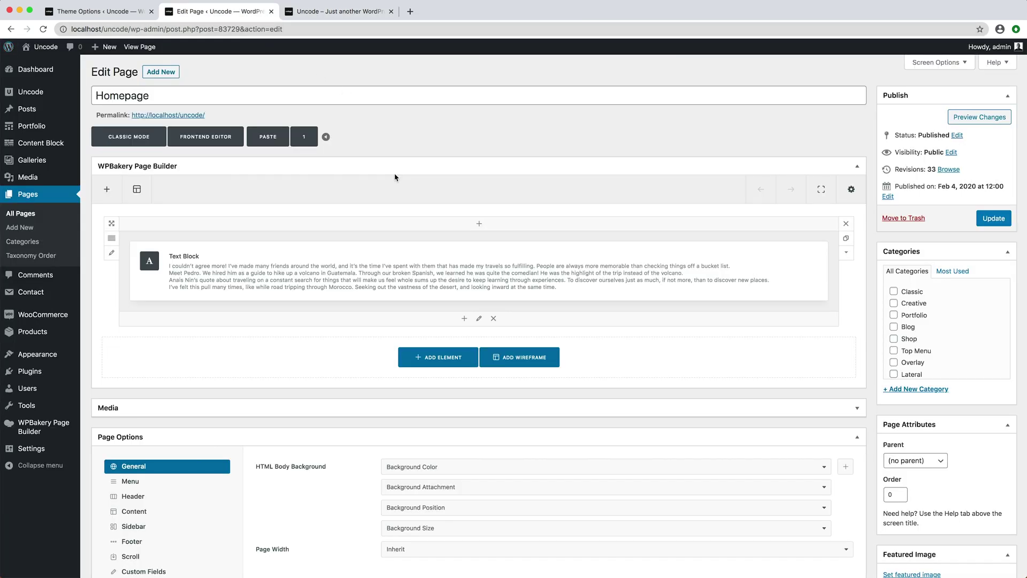
scroll(395, 177, "down", 2)
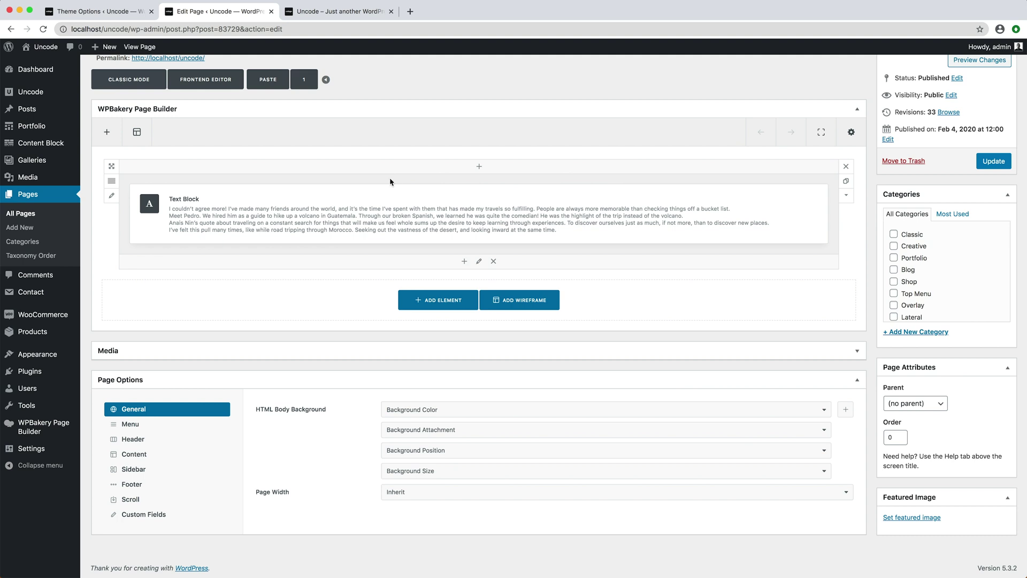
left_click(216, 423)
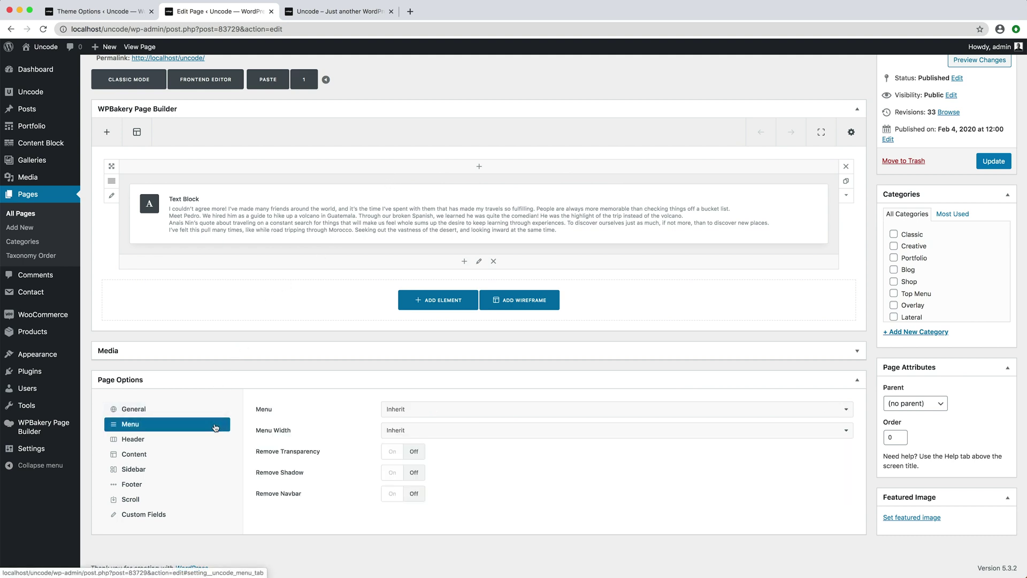
left_click(215, 439)
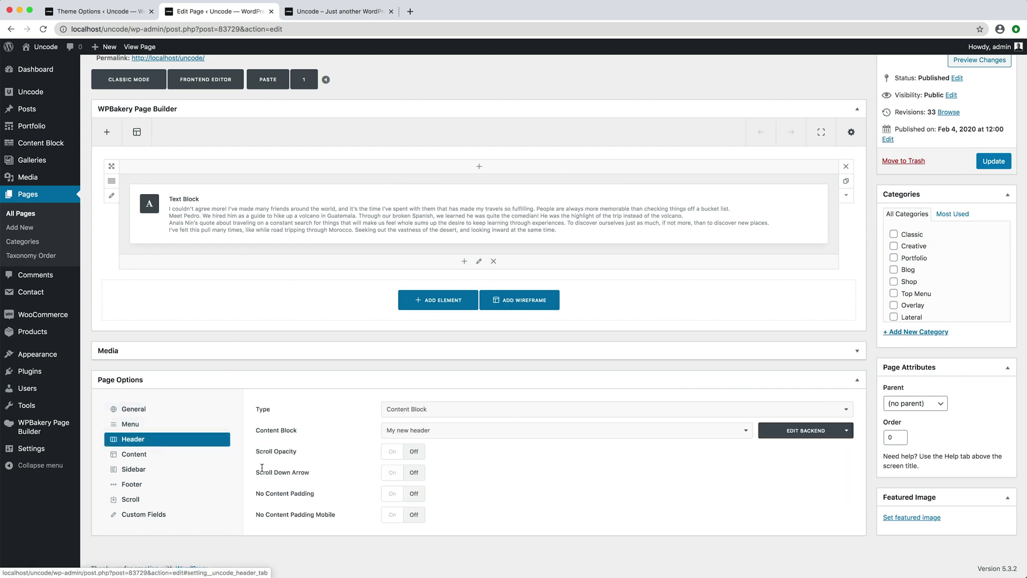
left_click(385, 494)
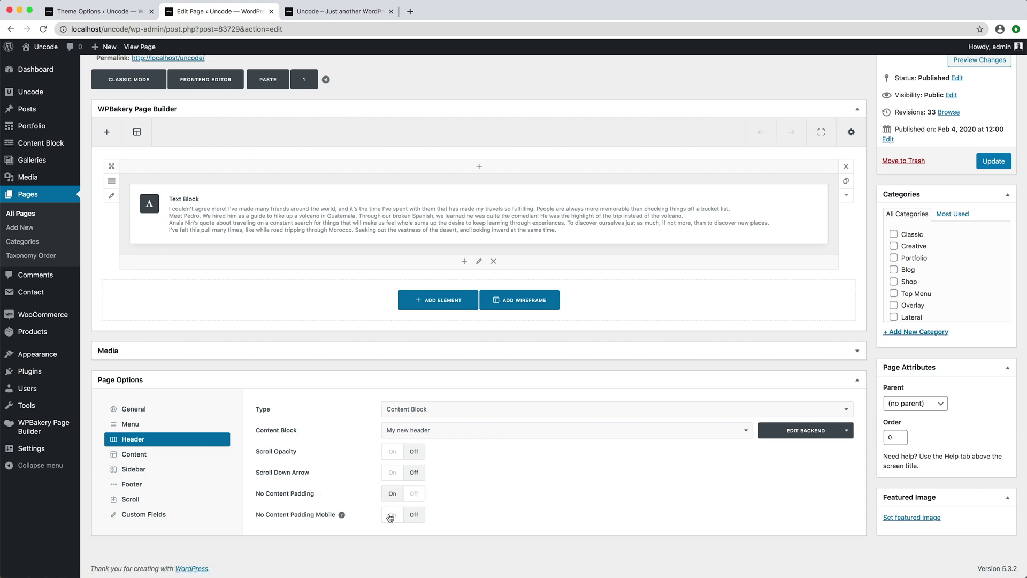
left_click(390, 515)
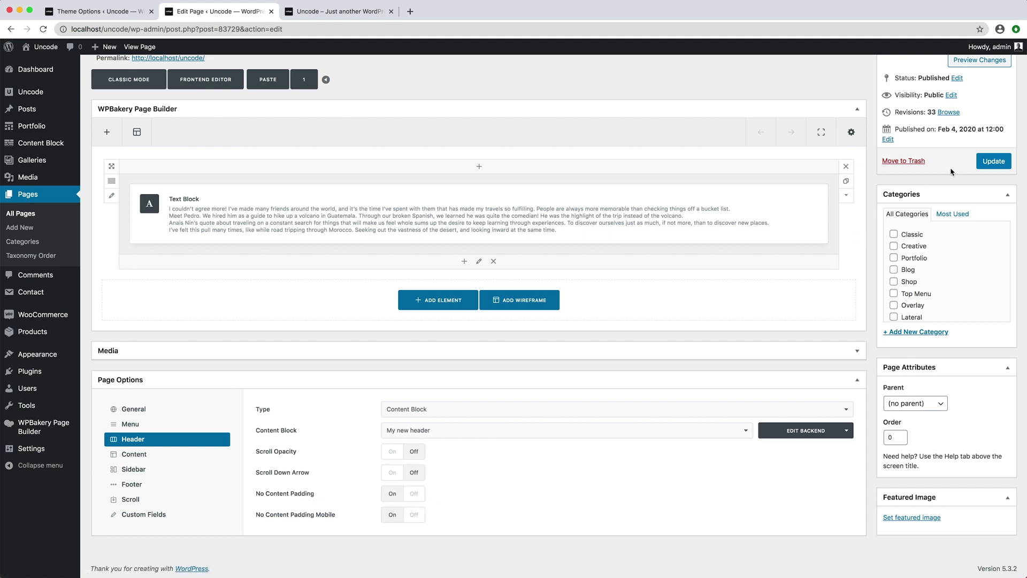
left_click(985, 159)
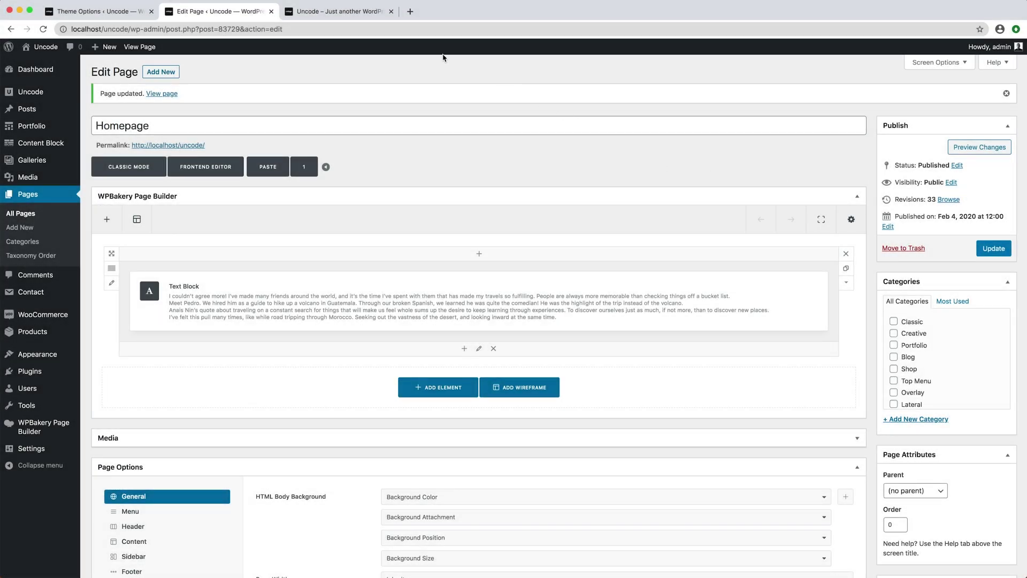
Step: Return to the homepage to view the menu bar over the travel post grid
left_click(344, 15)
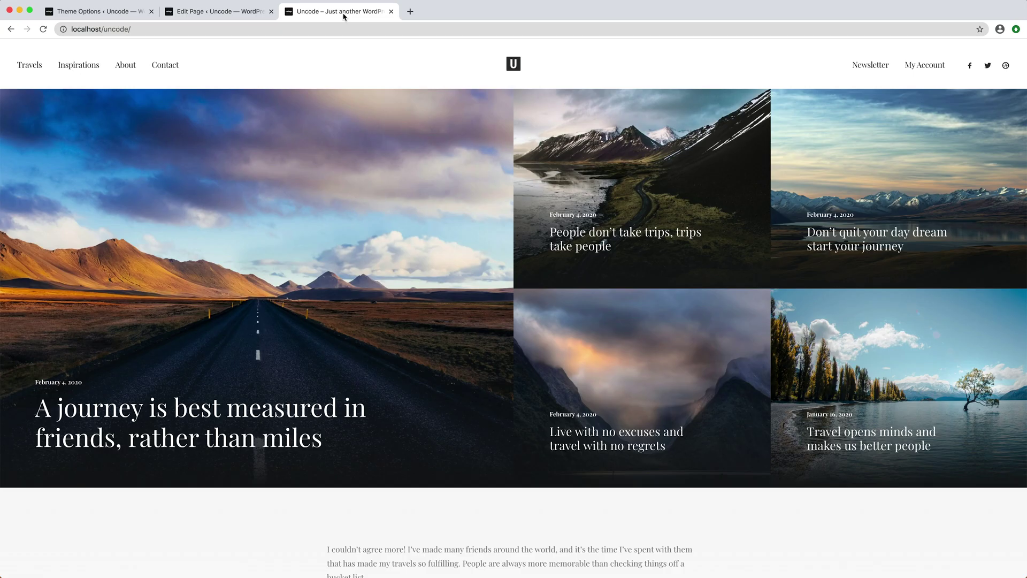